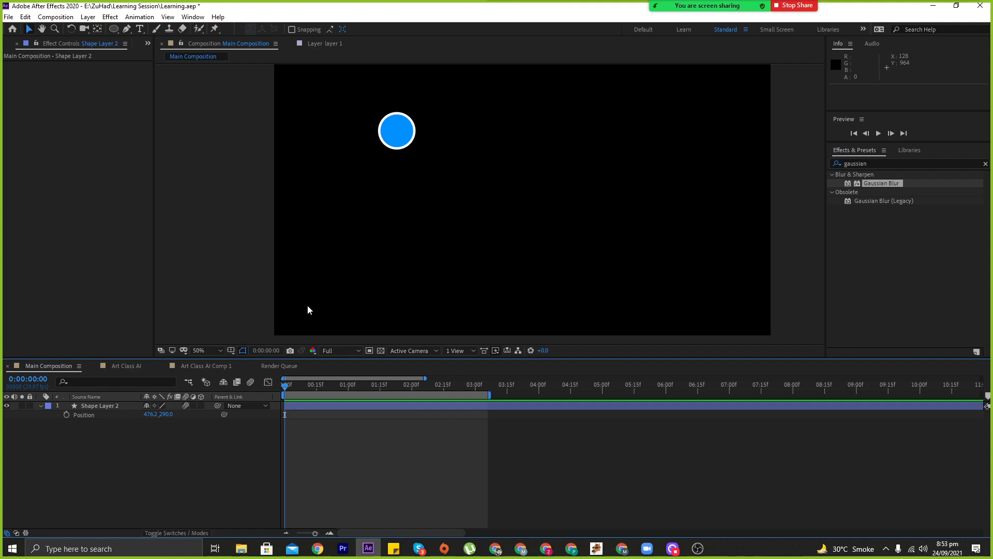
- Keyframe Shape Layer 2's position at 0:00:00:00 and add a drop to Y 1005 at 0:00:00:13
left_click(67, 414)
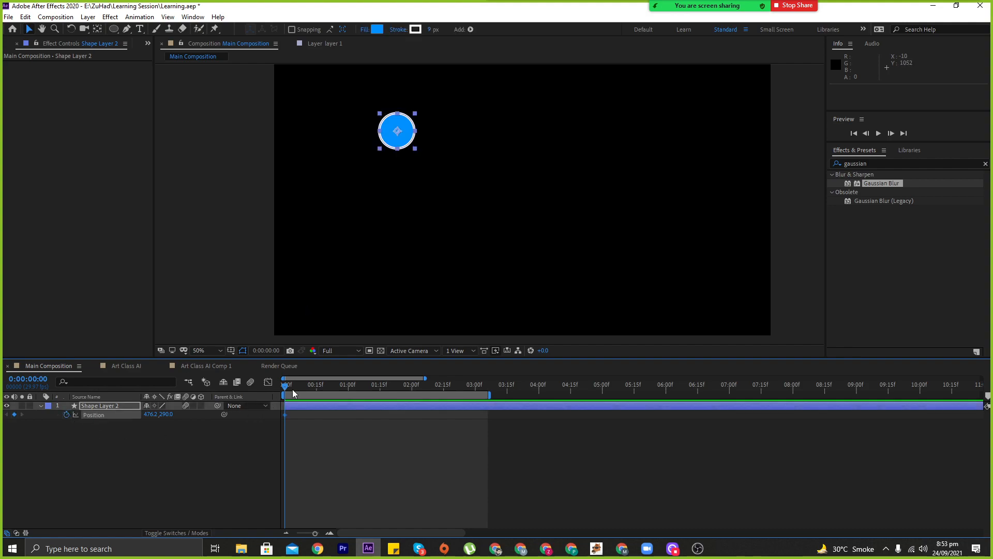
left_click_drag(287, 388, 315, 389)
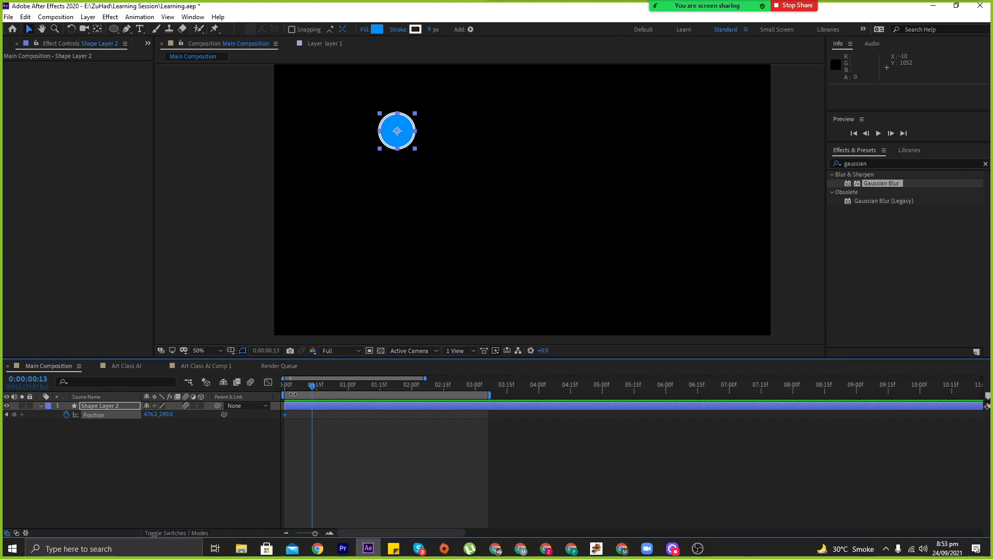
left_click_drag(173, 414, 466, 487)
scroll(455, 339, "up", 2)
left_click_drag(455, 337, 687, 82)
scroll(453, 279, "down", 3)
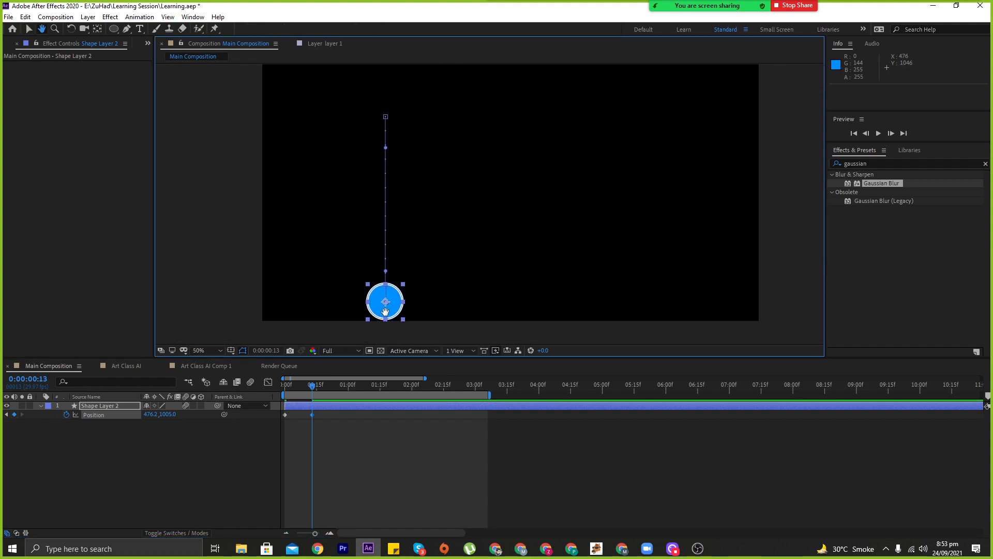
key("v")
- Add position keyframes for the first rebound, with Y 444 at 0:00:00:26 and Y 1007 at 0:00:01:10
left_click_drag(314, 387, 339, 388)
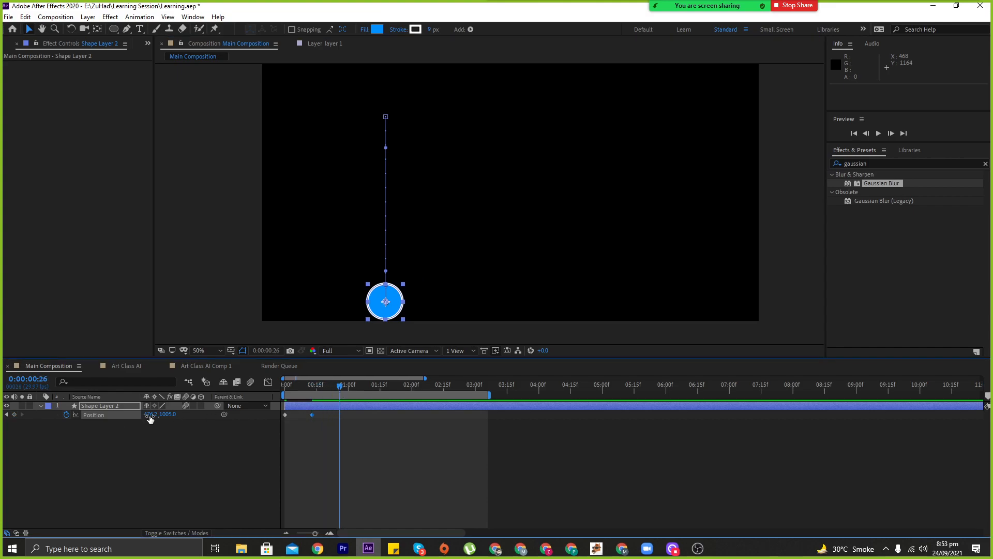
left_click_drag(167, 415, 56, 432)
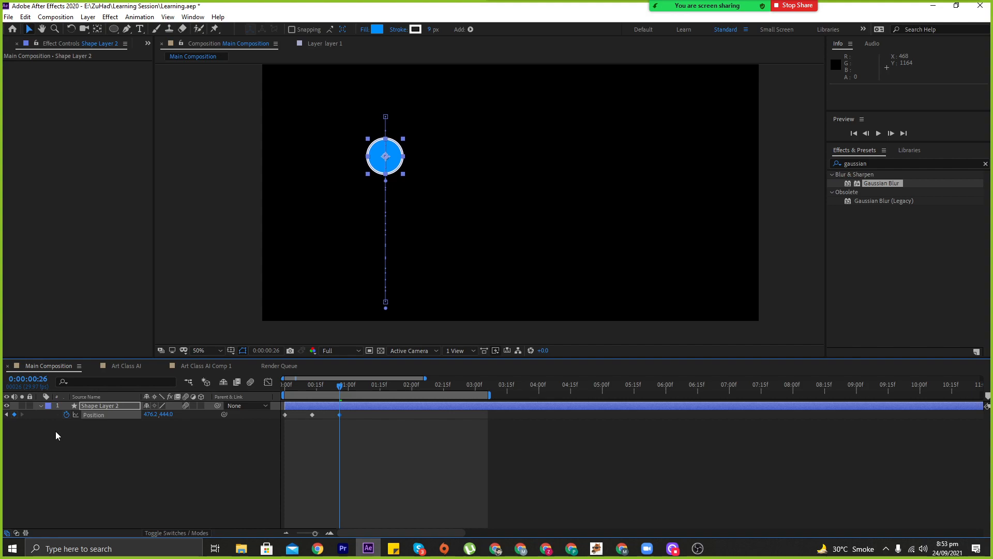
left_click_drag(342, 393, 370, 388)
left_click_drag(166, 413, 400, 471)
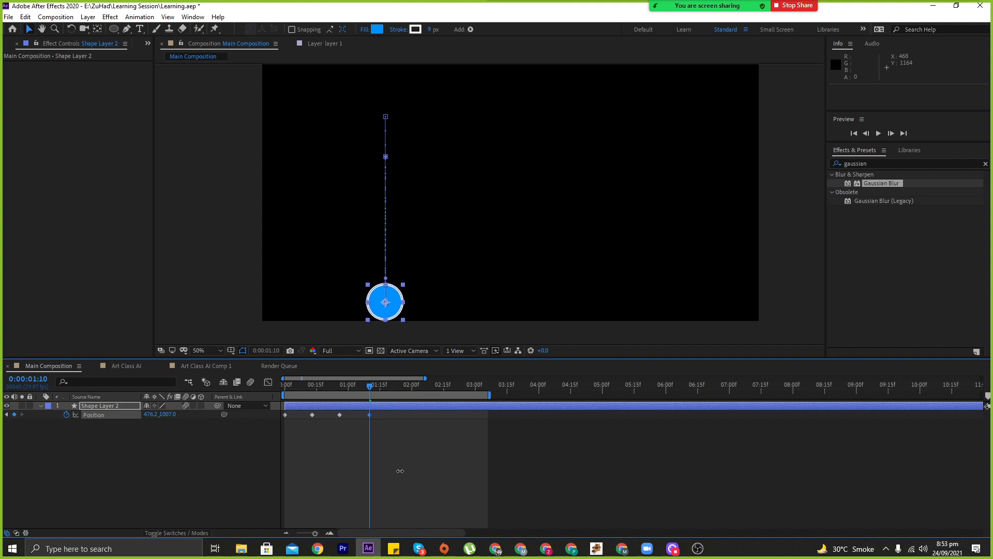
- Keyframe a second, lower rebound peak at 0:00:01:24 and bring the ball back down to the floor about half a second after it
left_click_drag(376, 386, 399, 388)
left_click_drag(168, 419, 2, 352)
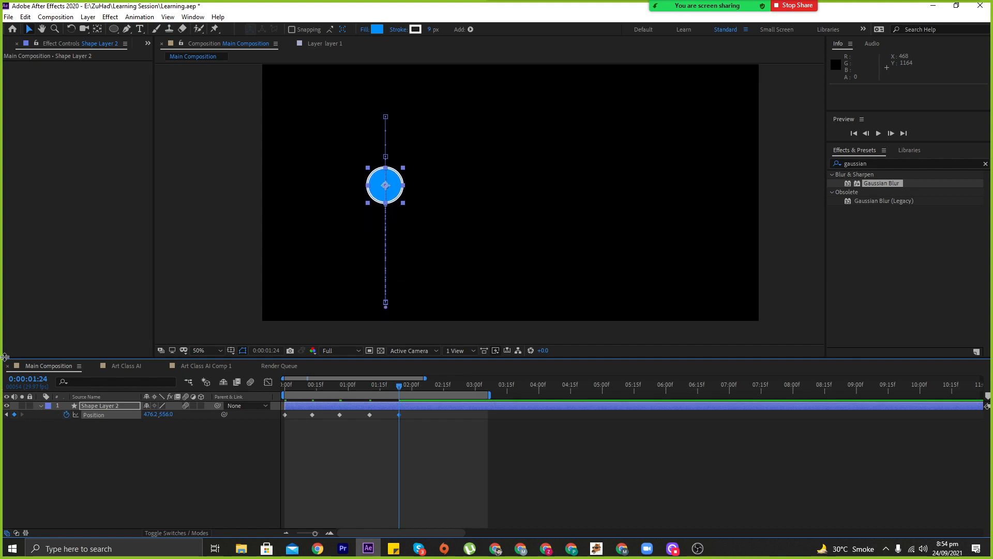
left_click_drag(167, 414, 473, 420)
left_click_drag(411, 384, 429, 390)
left_click_drag(166, 414, 299, 440)
- Extend the work area to 0:00:04:20 and keyframe a third rebound with its peak at Y 875 and floor contact at 0:00:03:05
left_click_drag(440, 389, 458, 390)
left_click_drag(166, 415, 105, 430)
left_click_drag(490, 394, 585, 395)
left_click_drag(459, 387, 487, 388)
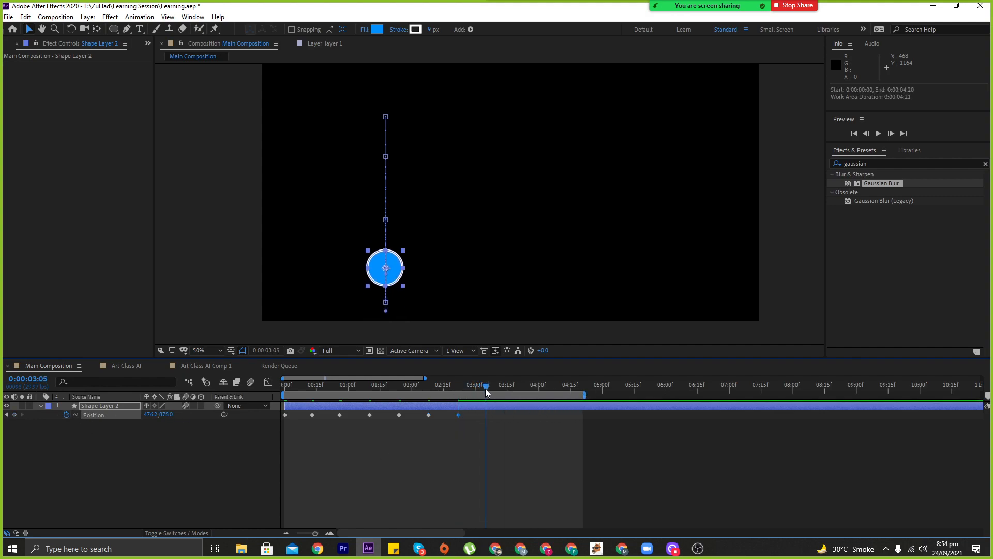
left_click_drag(167, 418, 226, 422)
- Keyframe progressively smaller rebounds near the floor after 0:00:03:05, finishing with a slight rise to Y 996
left_click_drag(498, 387, 515, 387)
left_click_drag(166, 414, 154, 416)
left_click_drag(515, 387, 540, 388)
left_click_drag(174, 421, 189, 421)
left_click(543, 387)
left_click(563, 387)
left_click_drag(173, 417, 166, 417)
- Extend the work area to 0:00:04:29 and keyframe the ball's resting position at Y 1006 at 0:00:04:23
left_click(574, 386)
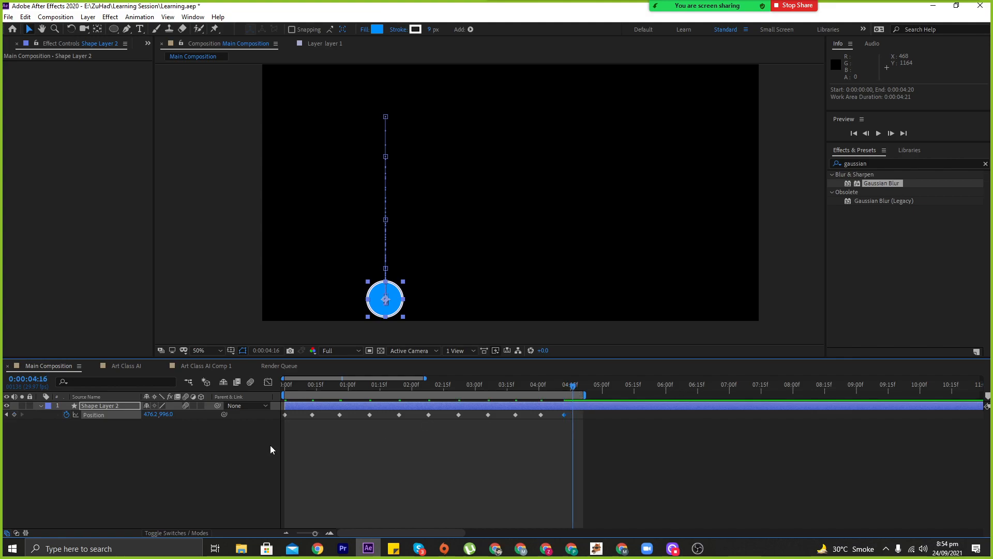
mouse_move(584, 395)
left_mouse_down()
mouse_move(604, 396)
mouse_move(587, 386)
left_mouse_up()
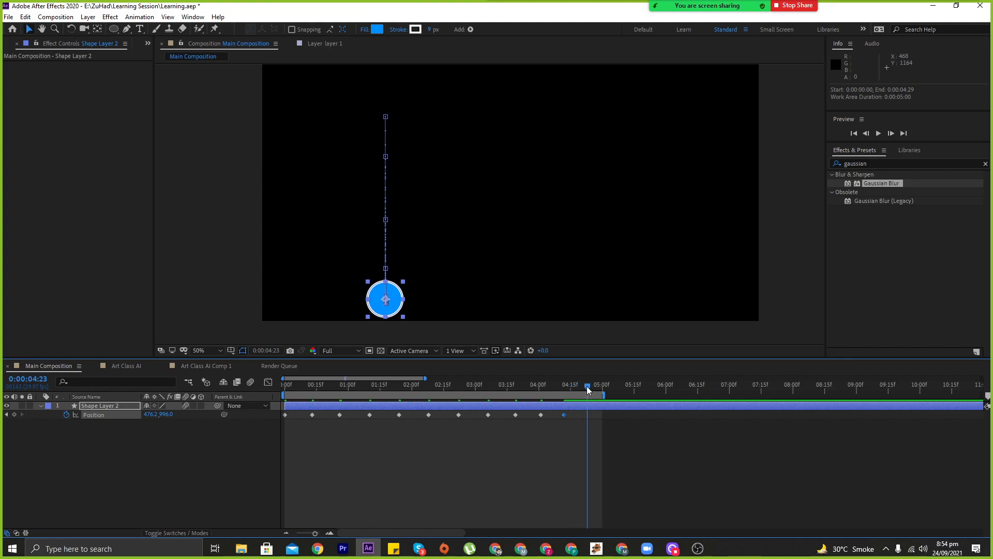
mouse_move(164, 414)
left_mouse_down()
mouse_move(170, 419)
mouse_move(159, 424)
left_mouse_up()
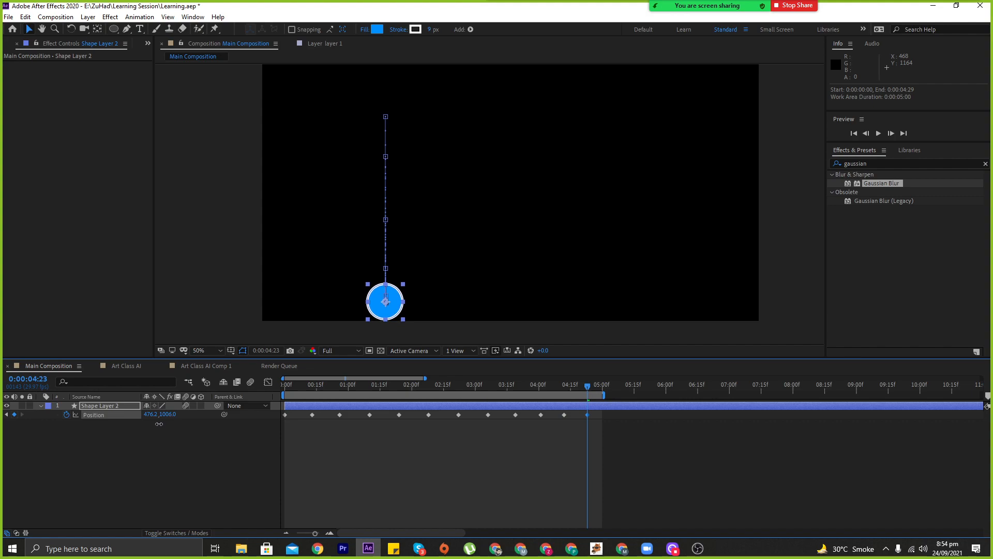
- Preview the bouncing ball animation from the start and return the playhead to 0:00:00:00
left_click(282, 470)
key("space")
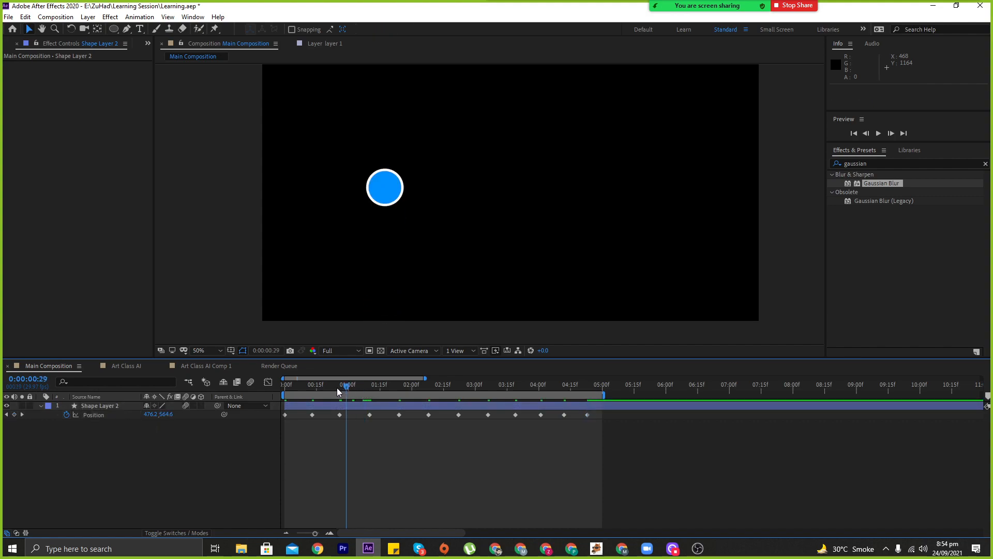
left_click_drag(283, 394, 235, 413)
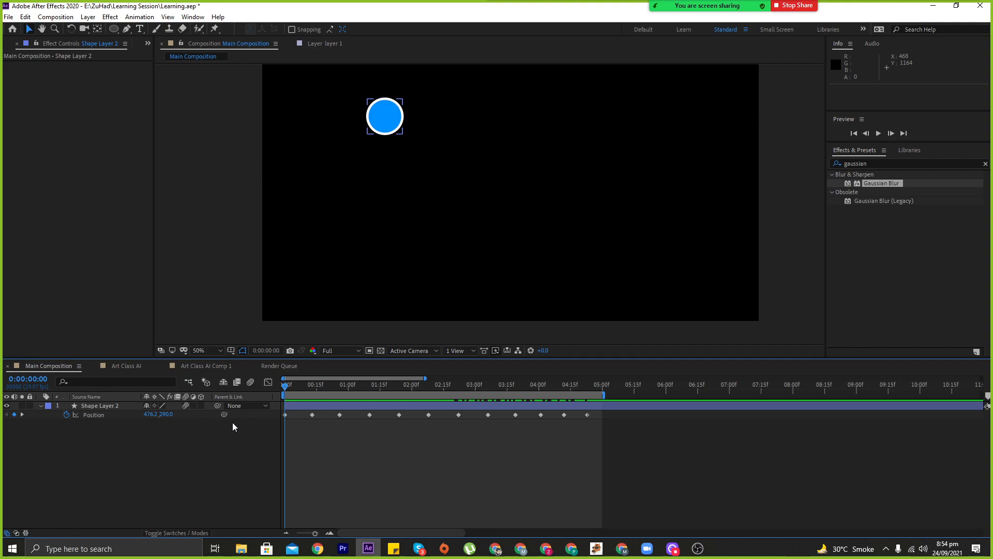
key("space")
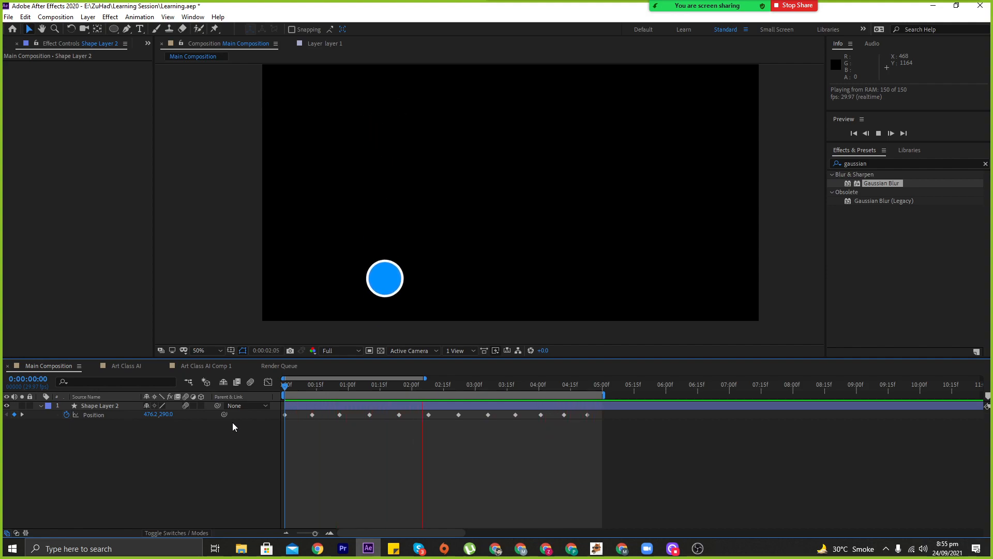
key("space")
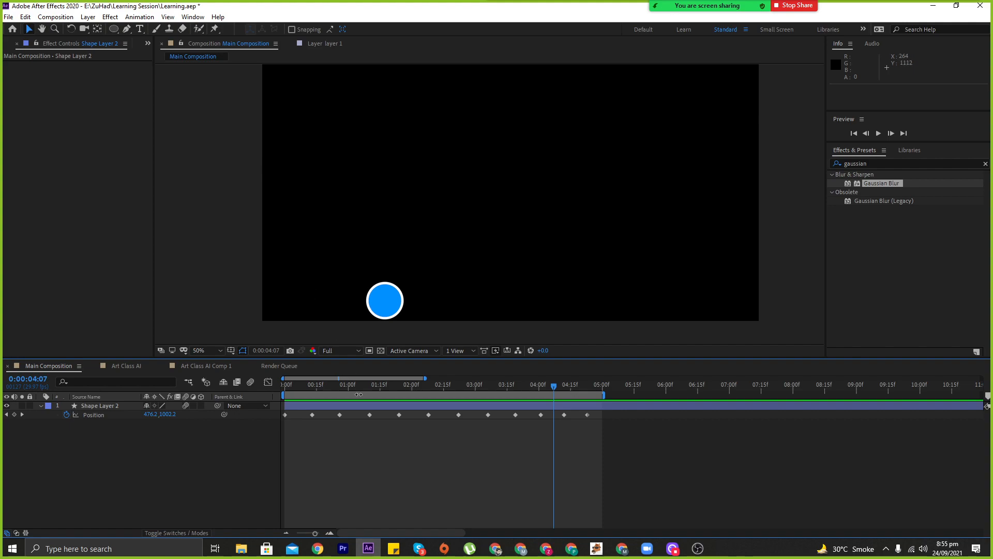
left_click_drag(373, 383, 272, 394)
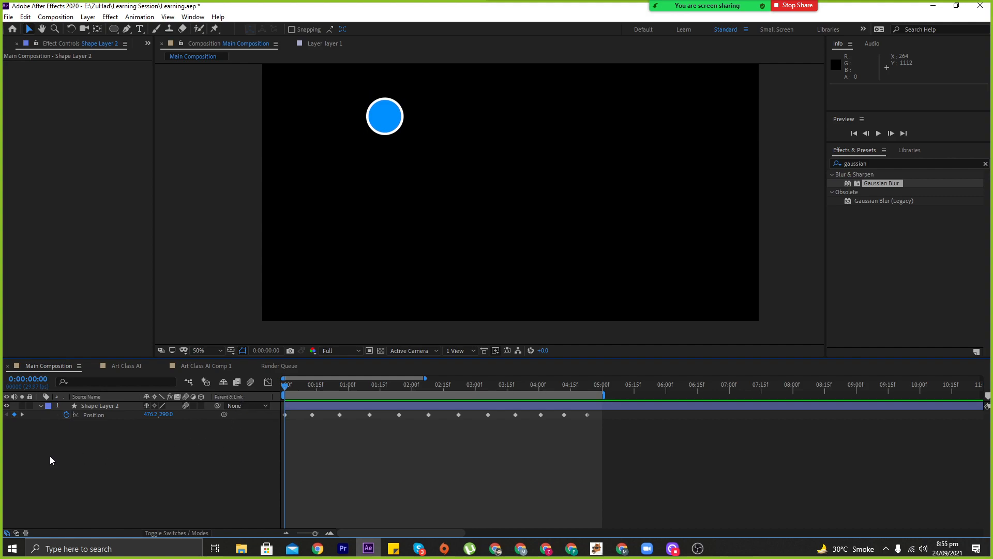
- Select all of Shape Layer 2's position keyframes and examine their speed curve in the Graph Editor
left_click(96, 409)
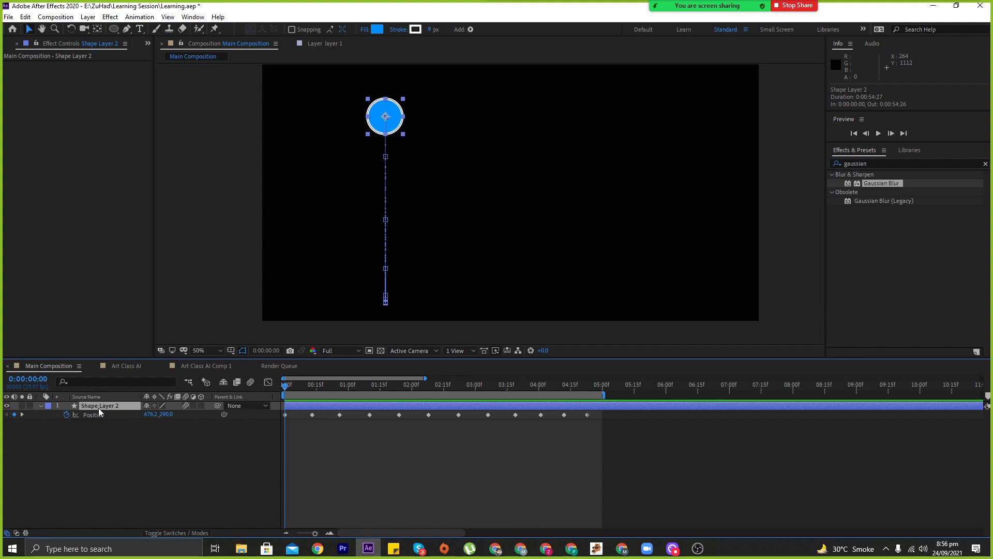
left_click_drag(569, 488, 382, 404)
left_click_drag(749, 477, 275, 390)
left_click(268, 381)
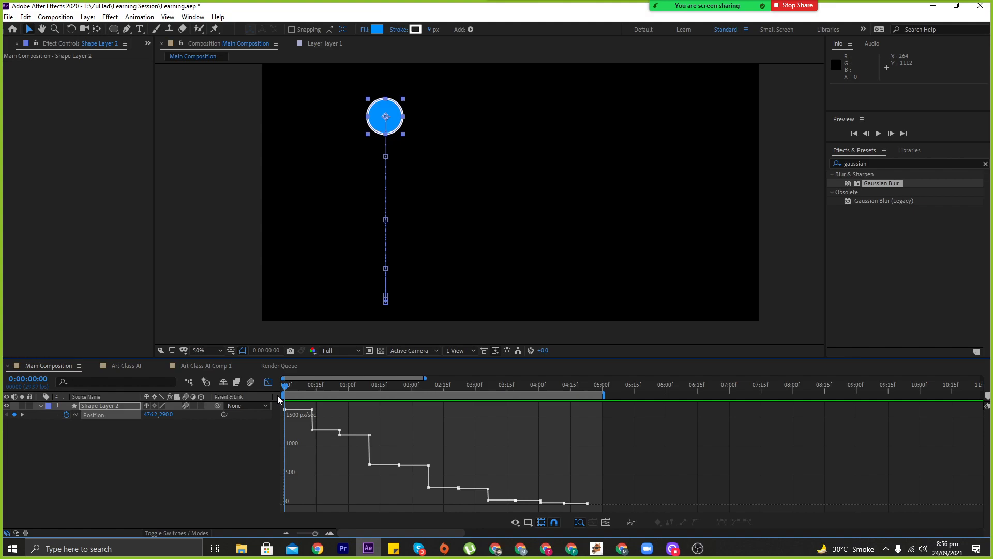
left_click(699, 550)
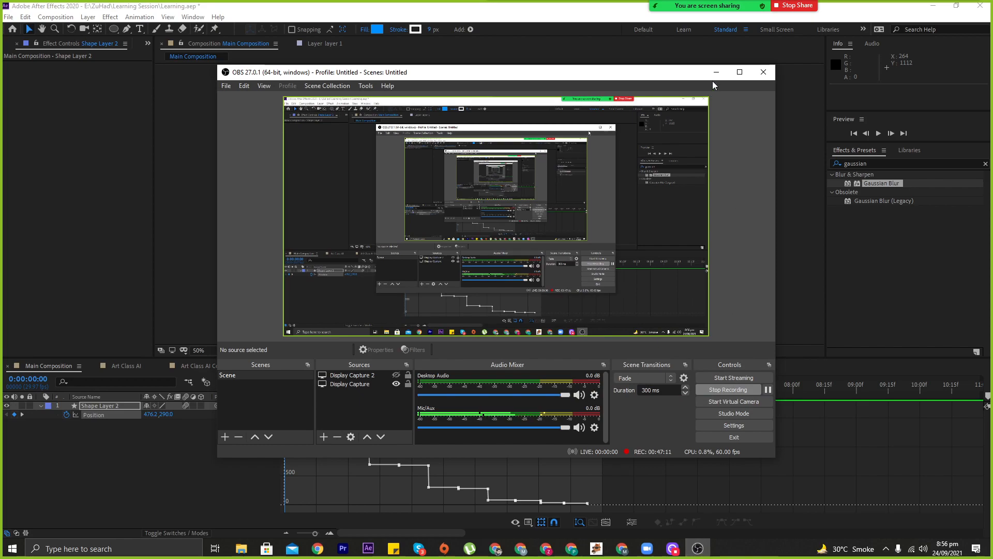
left_click(716, 73)
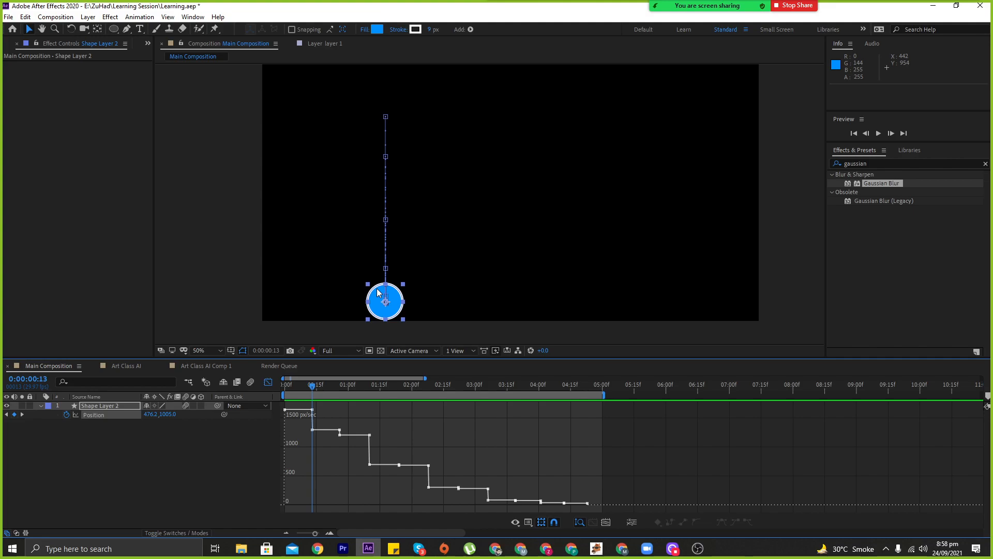
- Compare the position keyframes in the layer bar view with their unsmoothed speed graph
left_click(268, 381)
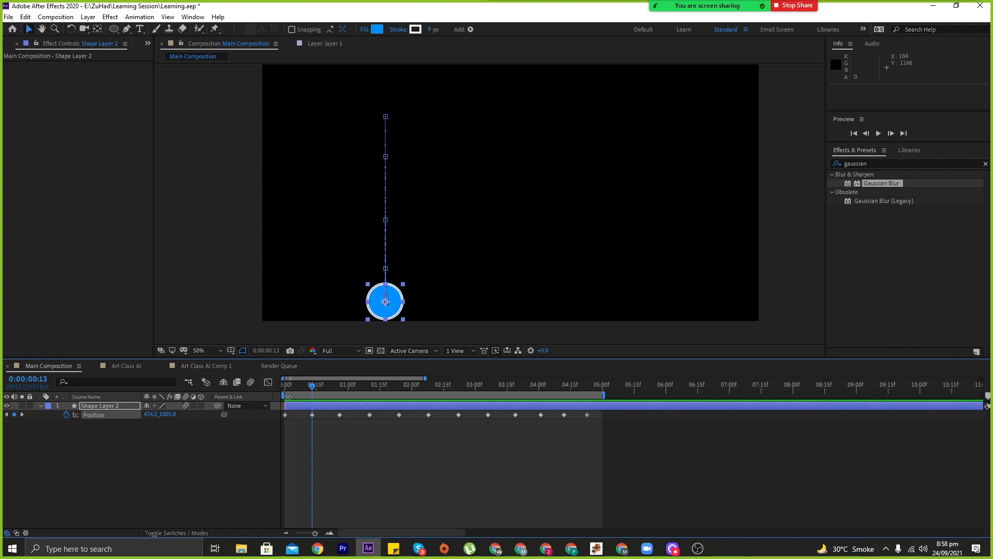
left_click(635, 472)
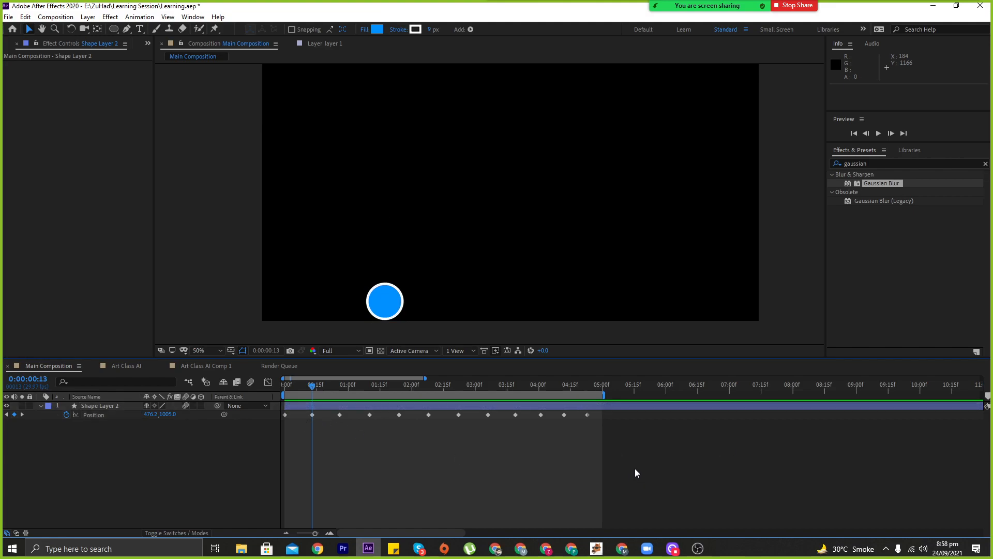
mouse_move(636, 461)
left_mouse_down()
mouse_move(541, 418)
mouse_move(277, 410)
left_mouse_up()
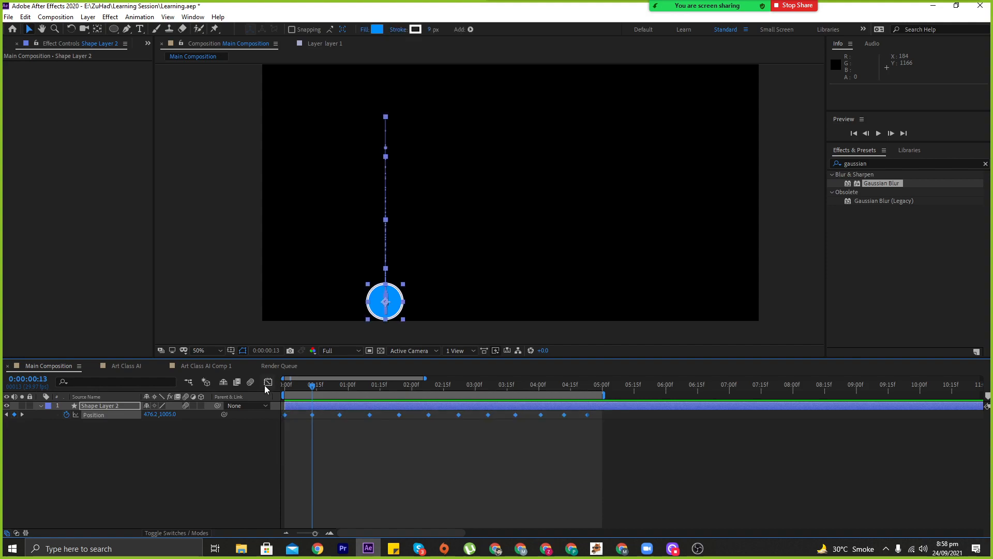
left_click(265, 384)
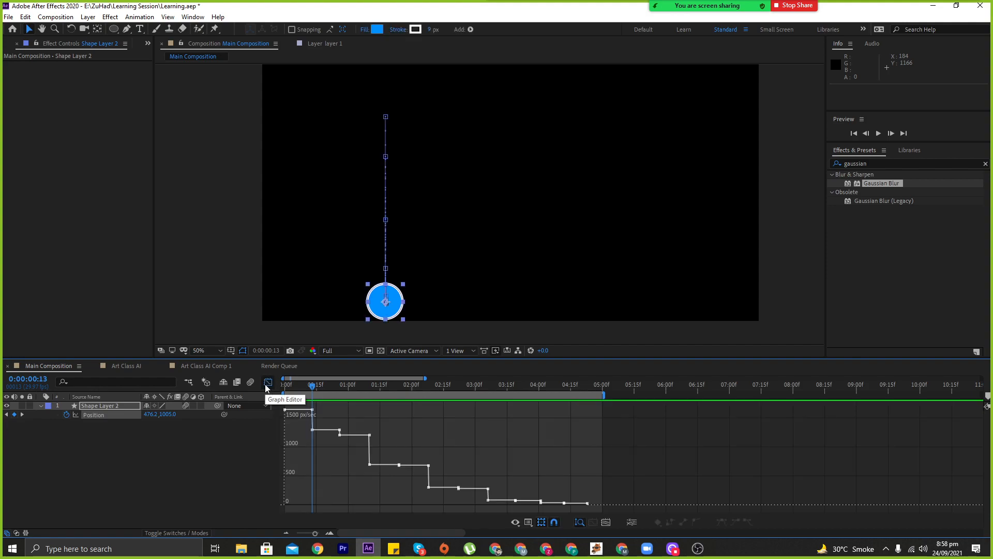
left_click(265, 383)
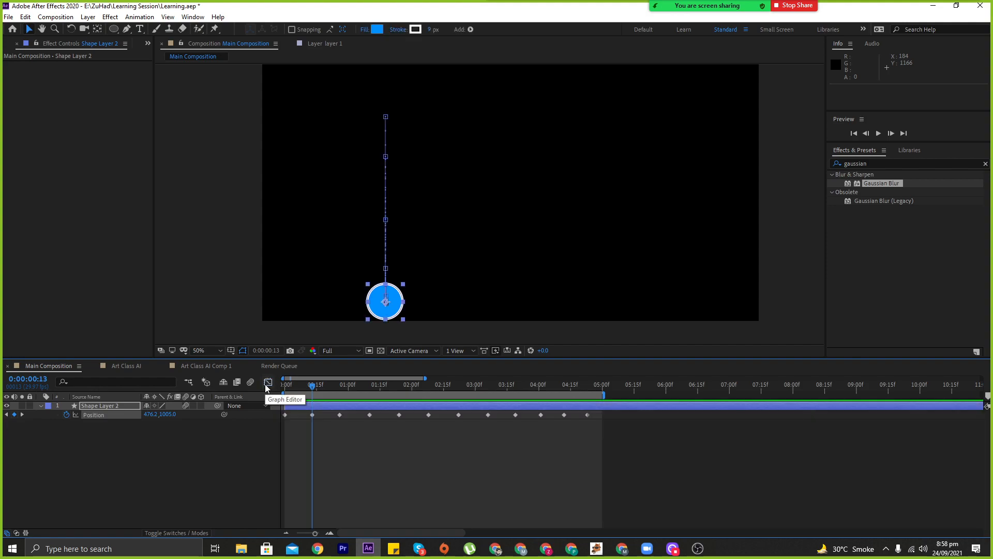
- Apply Easy Ease to all of Shape Layer 2's position keyframes and select them in the Graph Editor
left_click_drag(284, 441, 632, 410)
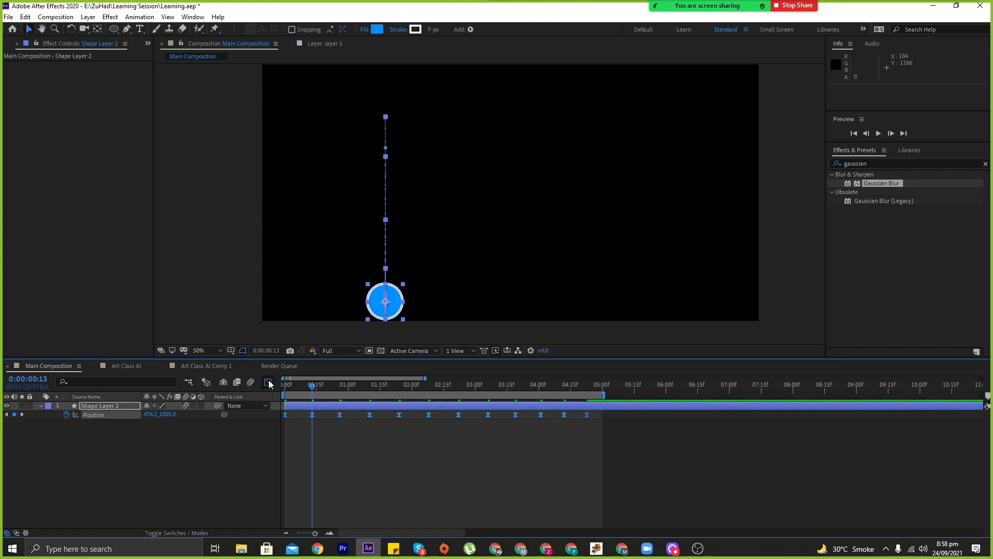
left_click(268, 382)
left_click_drag(653, 506, 265, 516)
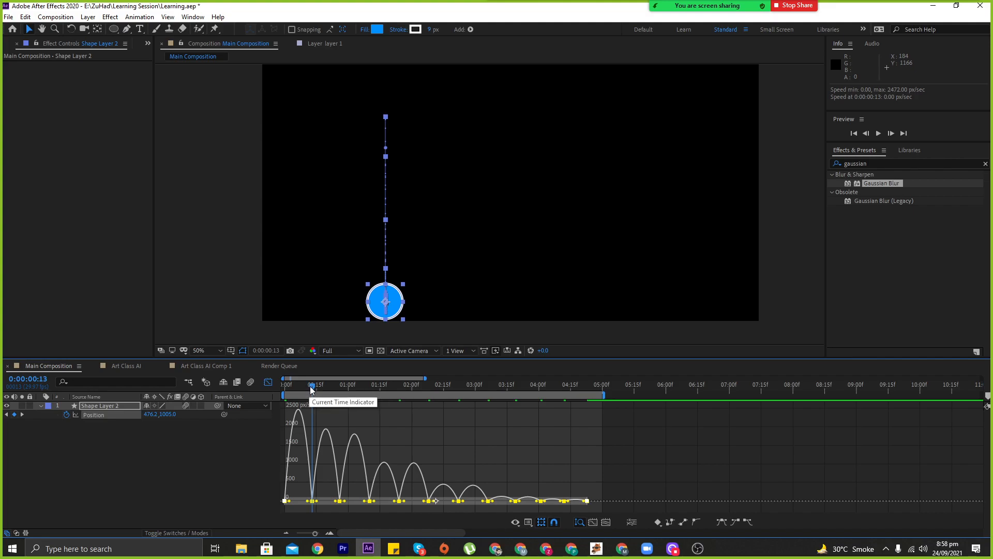
- Preview the eased bounce animation from 0:00:00:00
left_click_drag(312, 389, 275, 392)
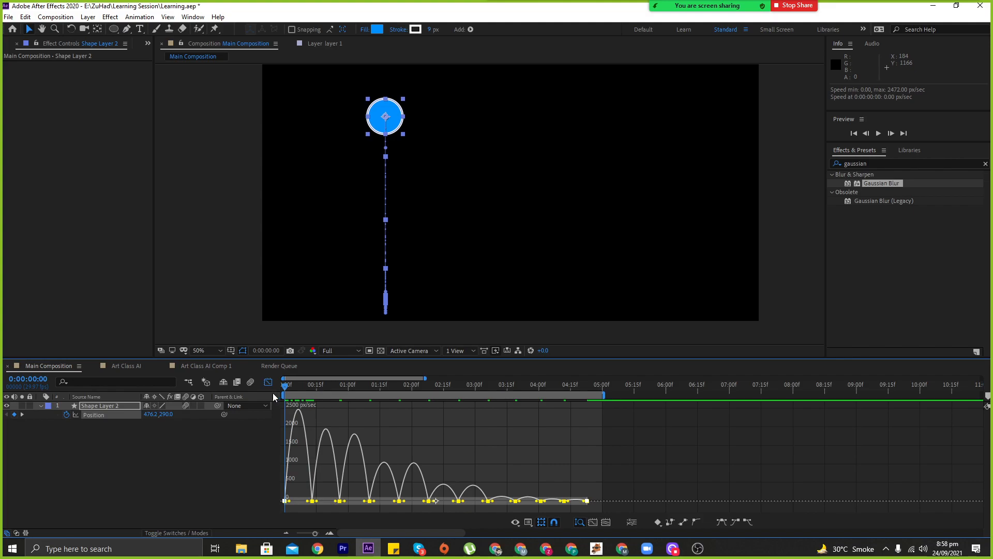
key("space")
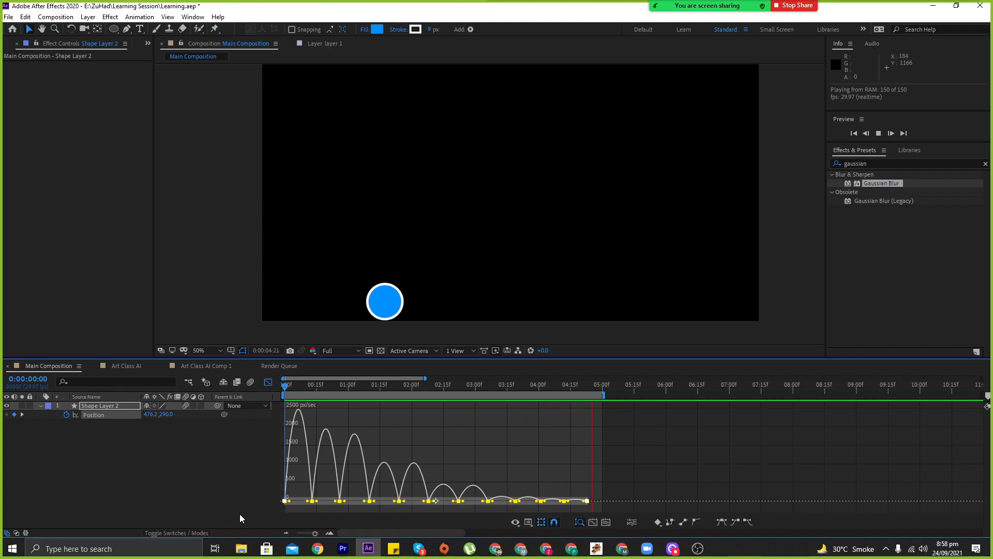
key("space")
key("space")
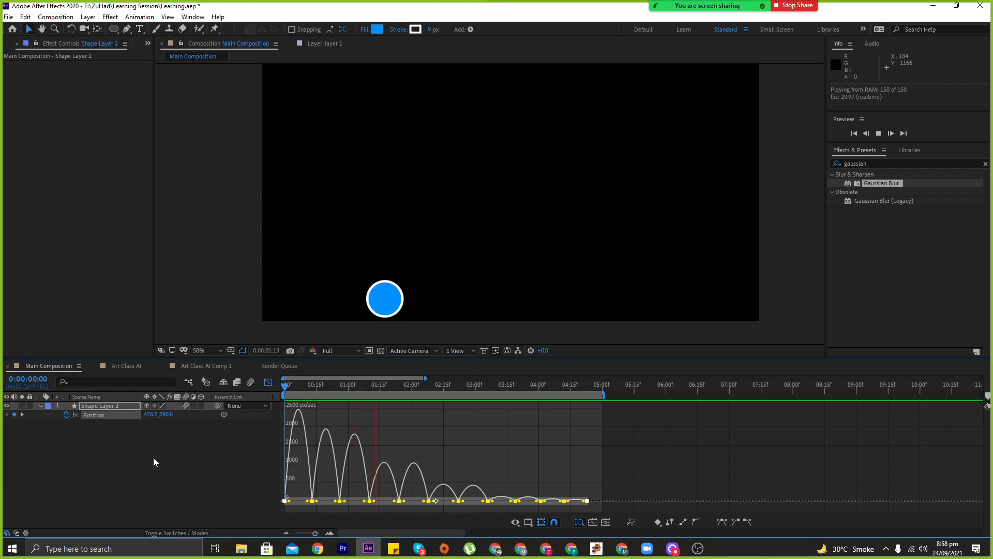
key("space")
- Examine the ball's first fall against its speed curve between 0:00:00:00 and 0:00:00:13
left_click_drag(314, 535, 317, 539)
left_click_drag(305, 389, 275, 392)
left_click_drag(315, 537, 319, 536)
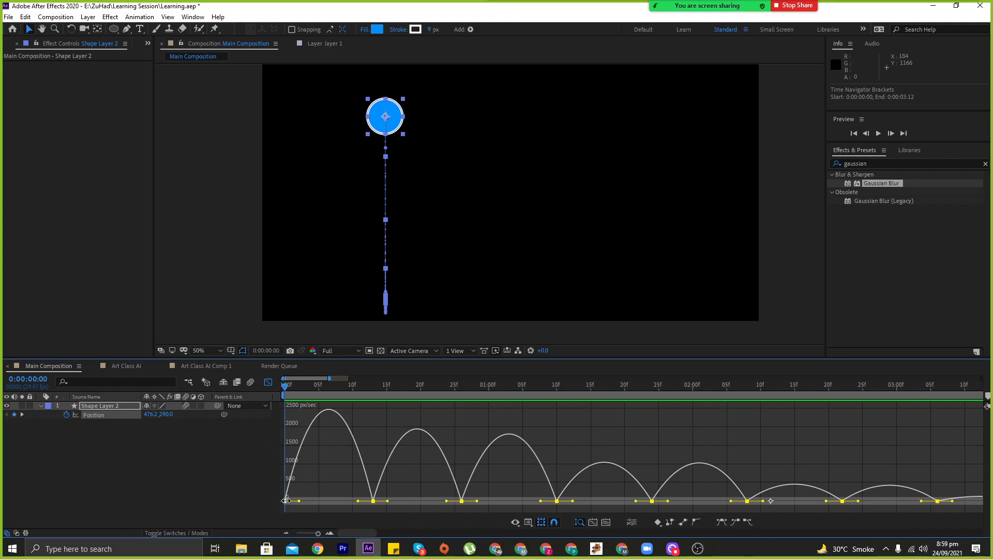
left_click(286, 500)
left_click_drag(285, 391, 373, 412)
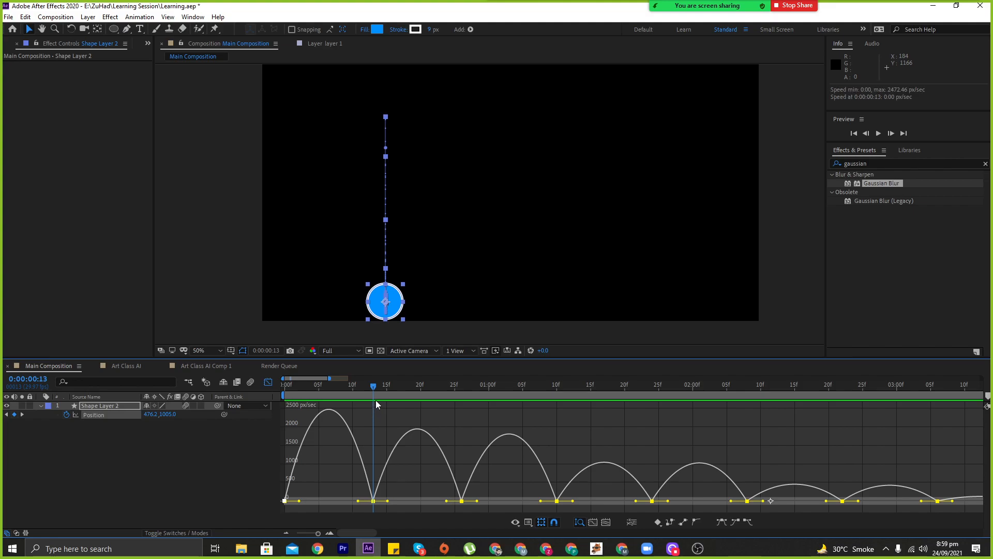
mouse_move(375, 502)
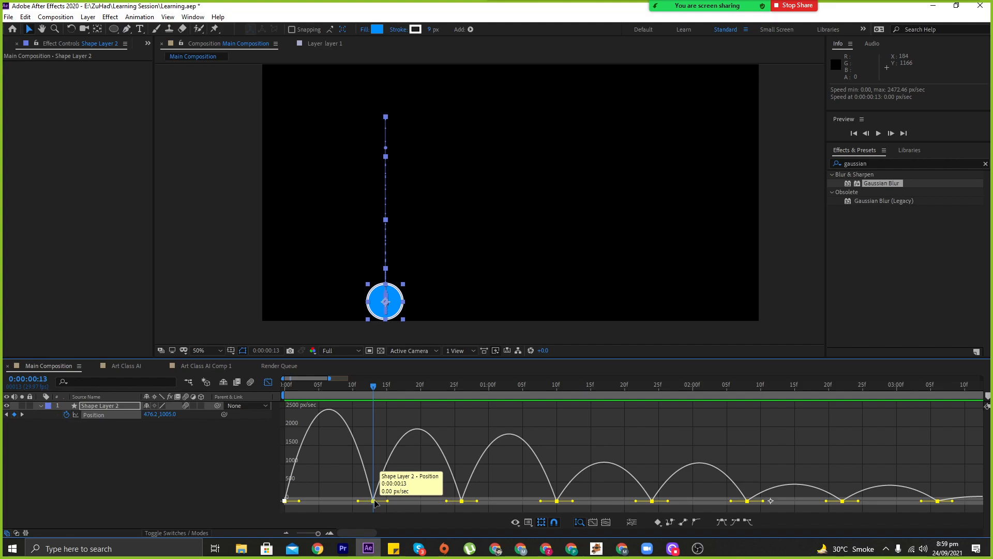
left_click_drag(373, 386, 325, 393)
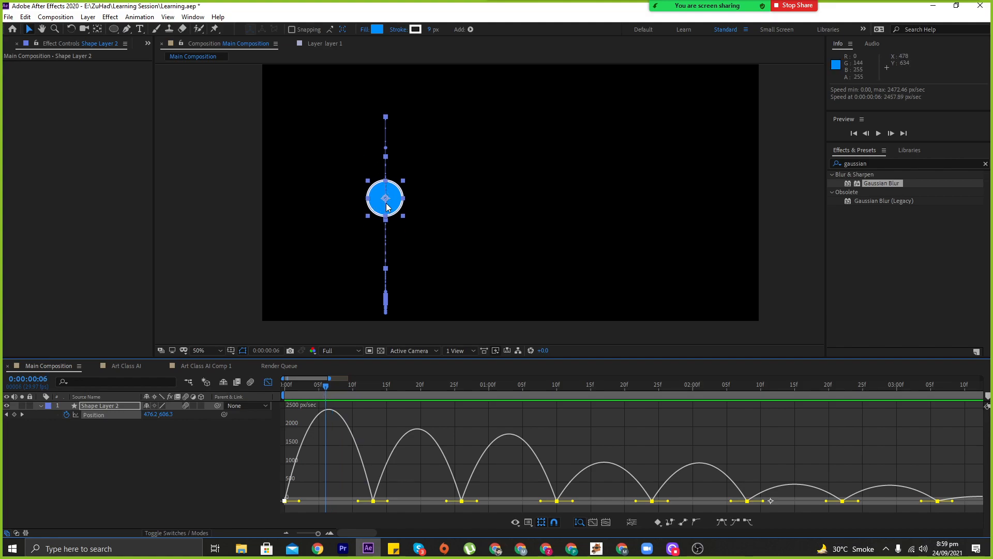
left_click_drag(327, 390, 374, 389)
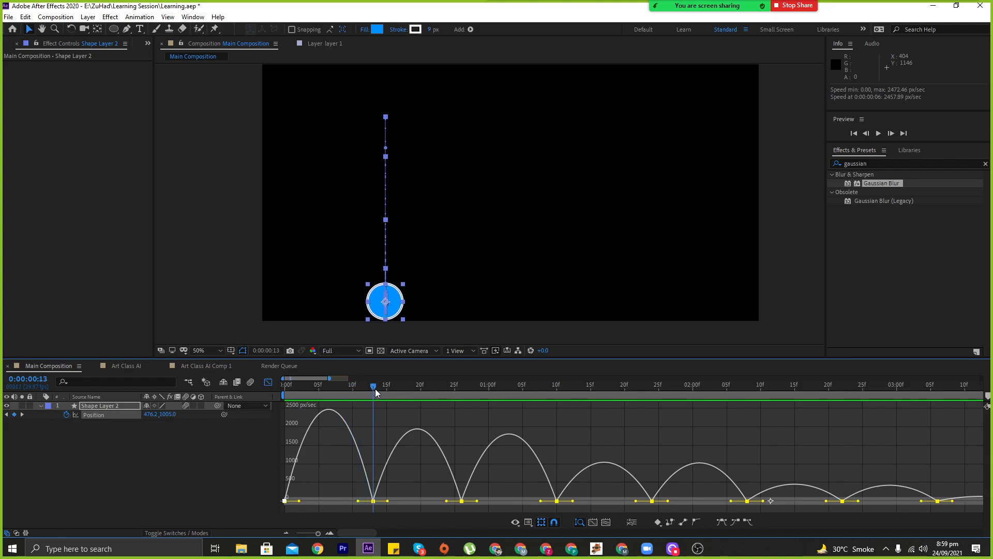
- Raise the incoming speed of all selected position keyframes and lower their outgoing speed to zero
left_click_drag(373, 500, 380, 439)
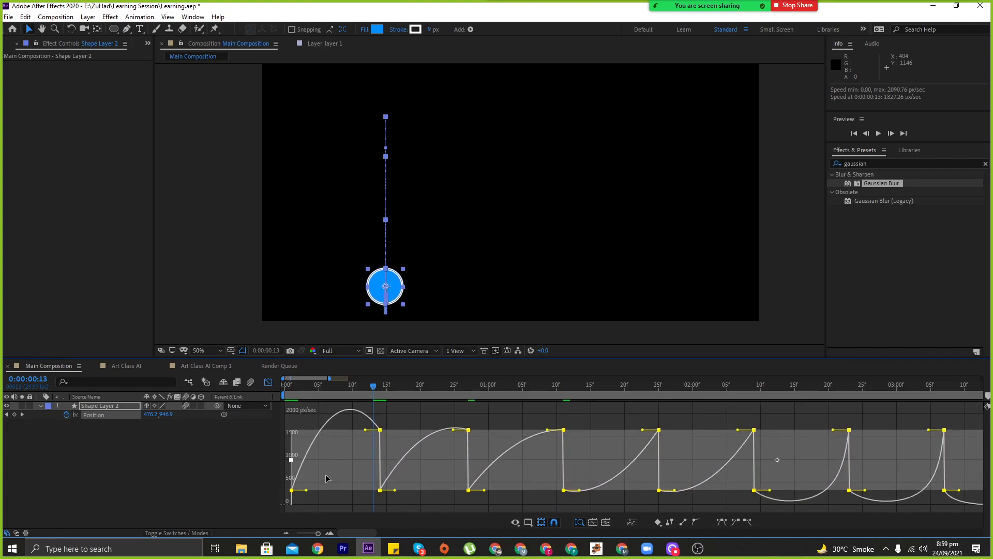
left_click_drag(292, 493, 292, 506)
left_click(381, 393)
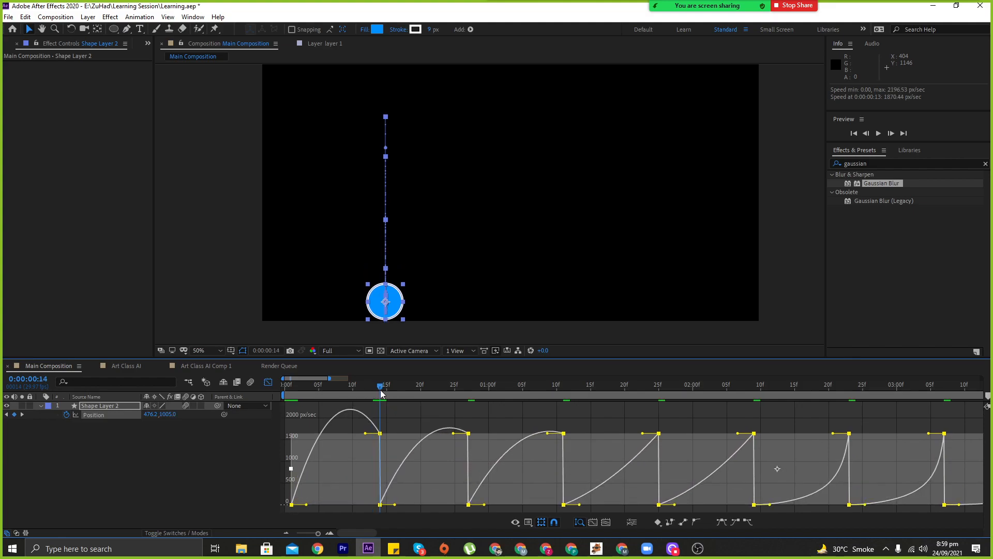
- Increase the selected keyframes' incoming speed to about 2390 px/sec and fit the whole run of bounces in an enlarged graph
left_click_drag(381, 433, 383, 421)
left_click_drag(395, 357, 395, 309)
left_click_drag(381, 373, 384, 360)
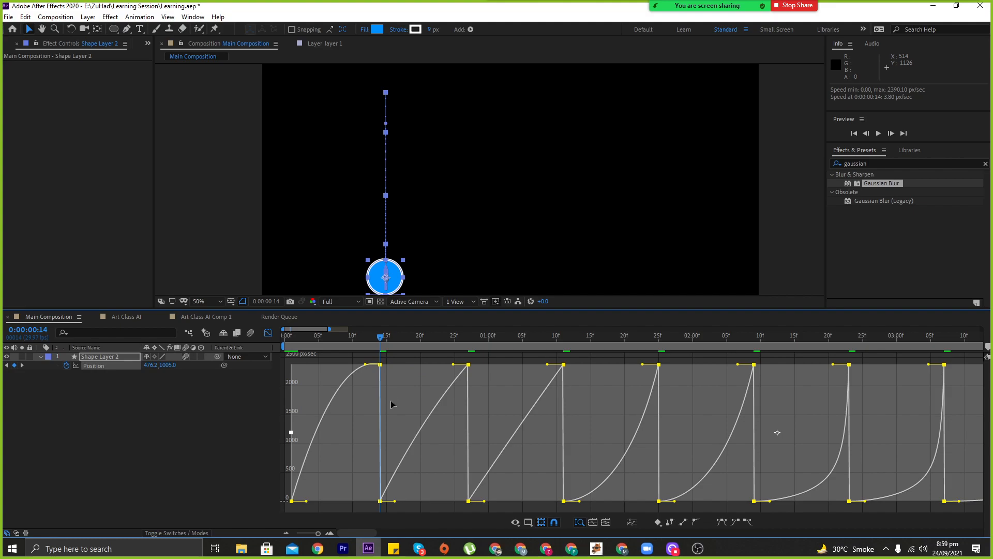
left_click_drag(319, 534, 318, 536)
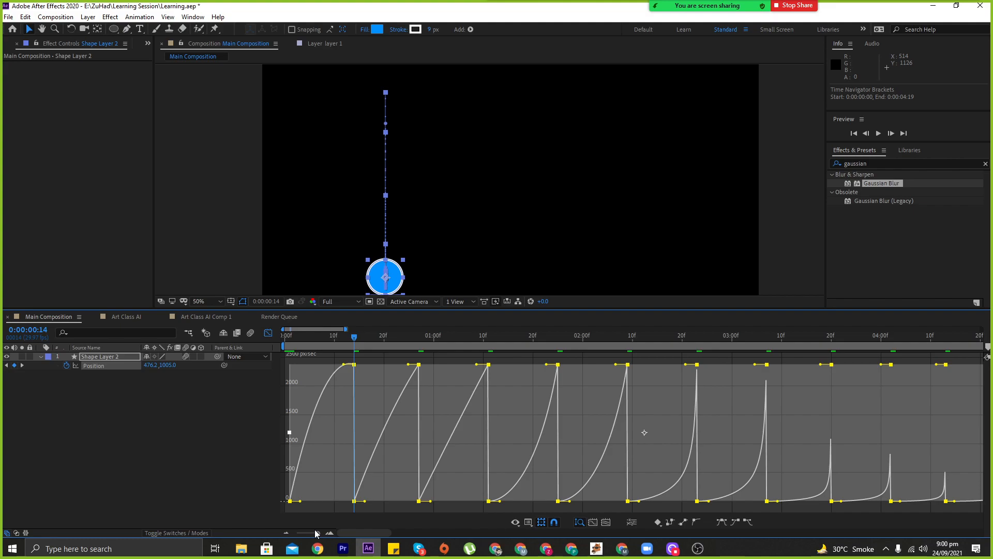
left_click_drag(318, 310, 320, 352)
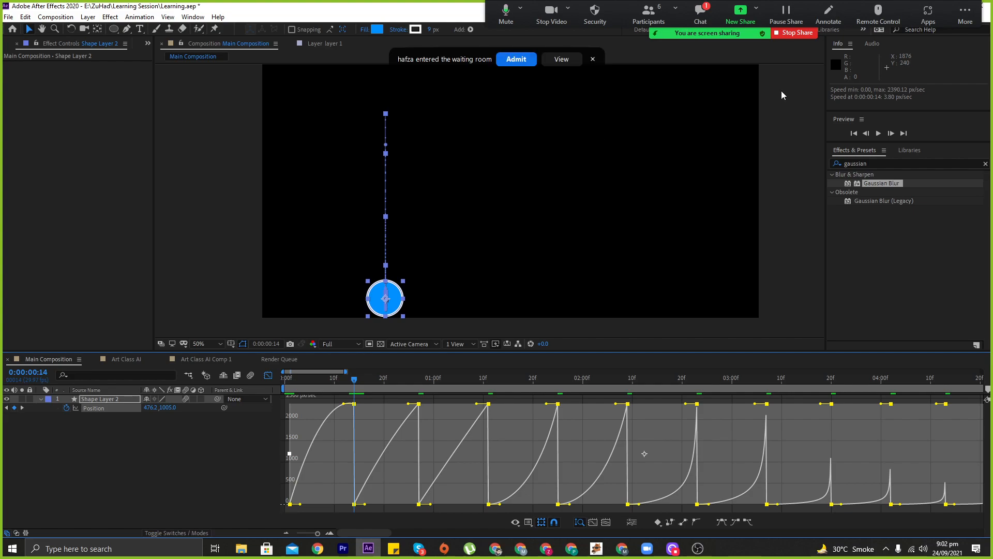
- Admit the waiting meeting participant, and set the selected position keyframes' outgoing speed to 0 px/sec
left_click(516, 59)
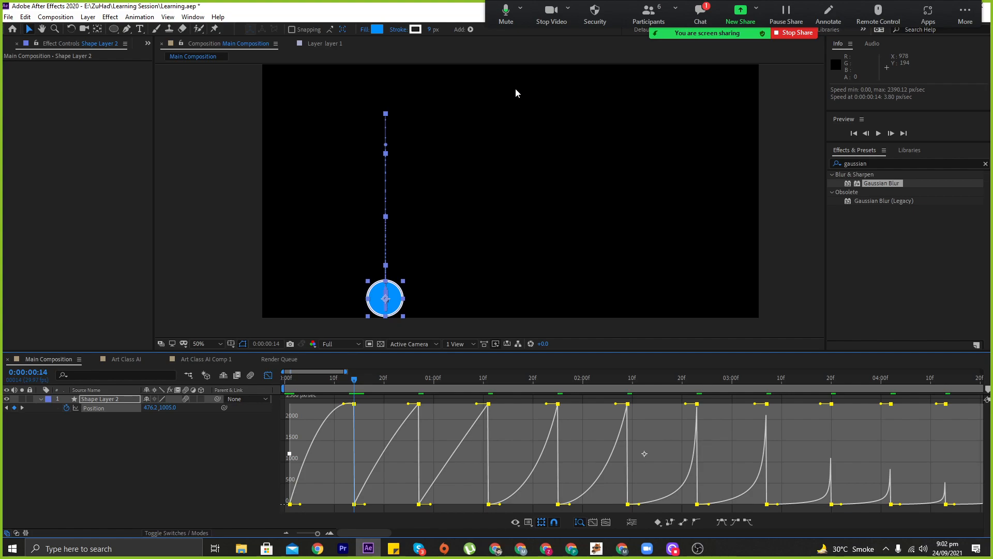
mouse_move(355, 506)
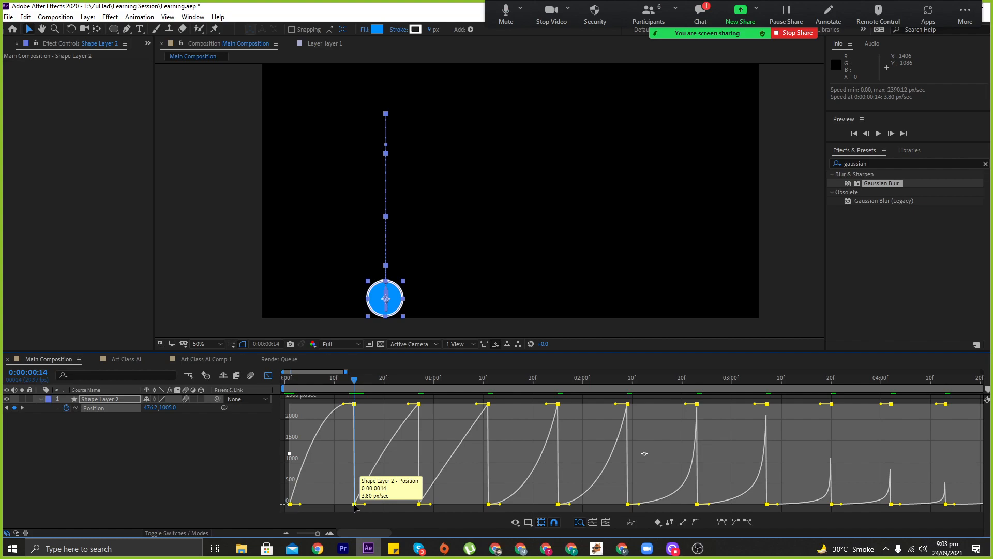
left_click_drag(356, 506, 355, 510)
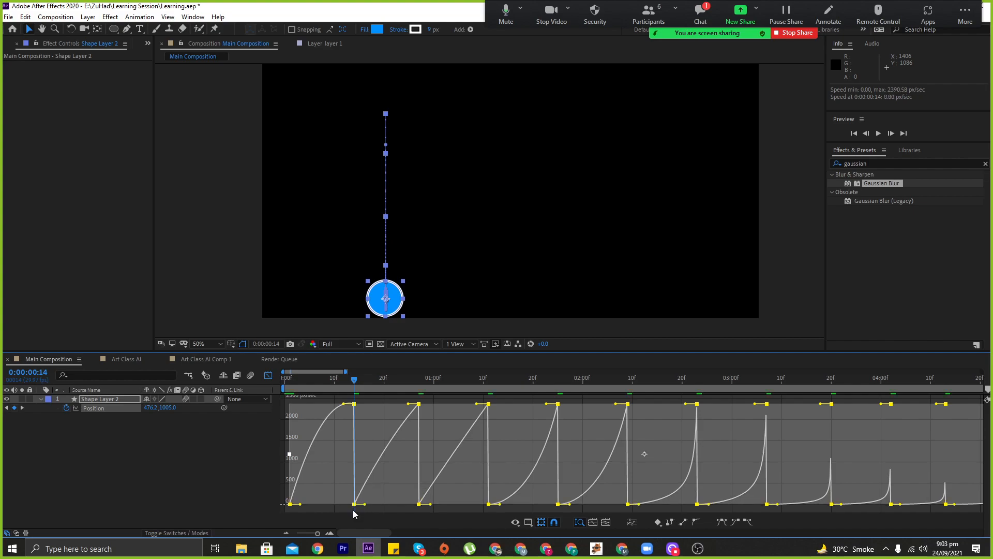
left_click(357, 510)
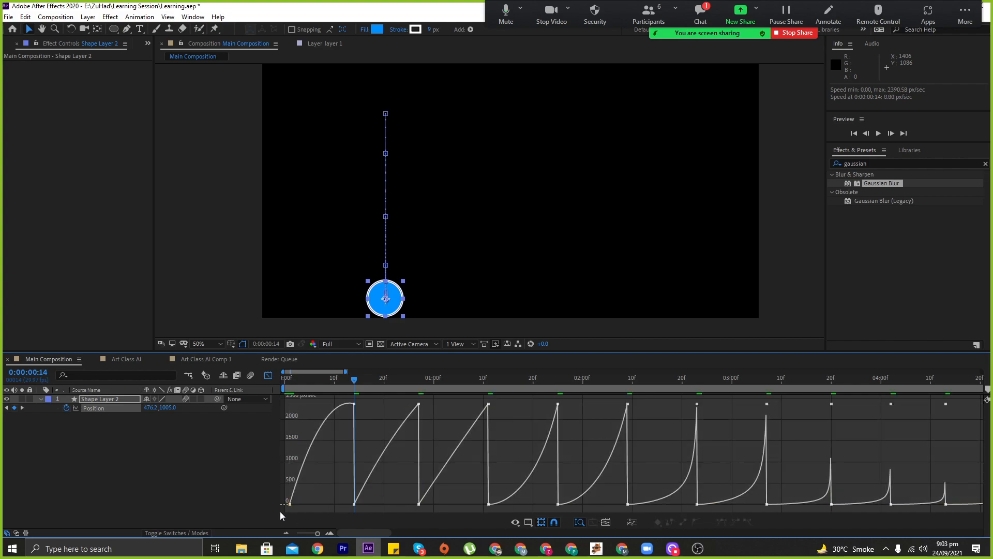
left_click_drag(286, 494, 975, 489)
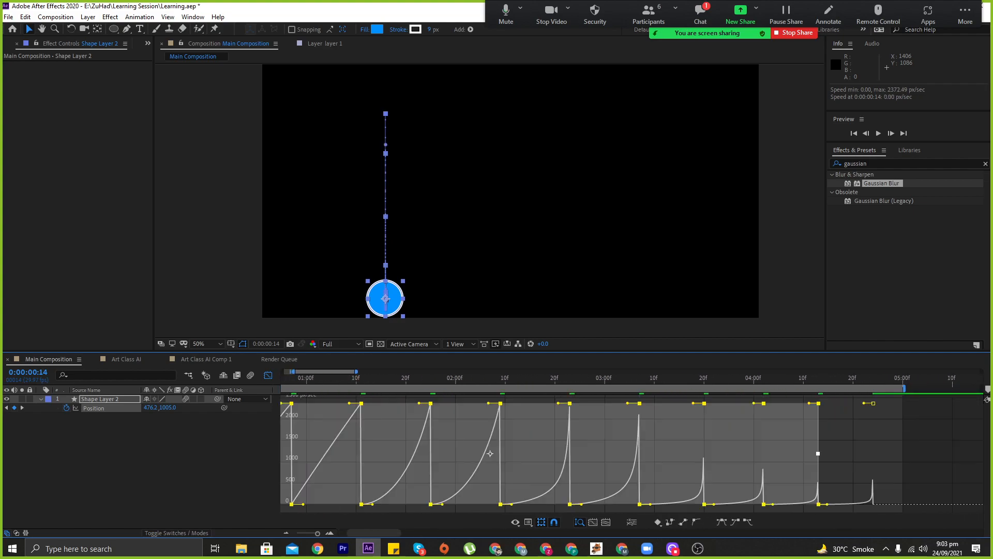
mouse_move(361, 503)
left_mouse_down()
mouse_move(363, 490)
mouse_move(359, 512)
left_mouse_up()
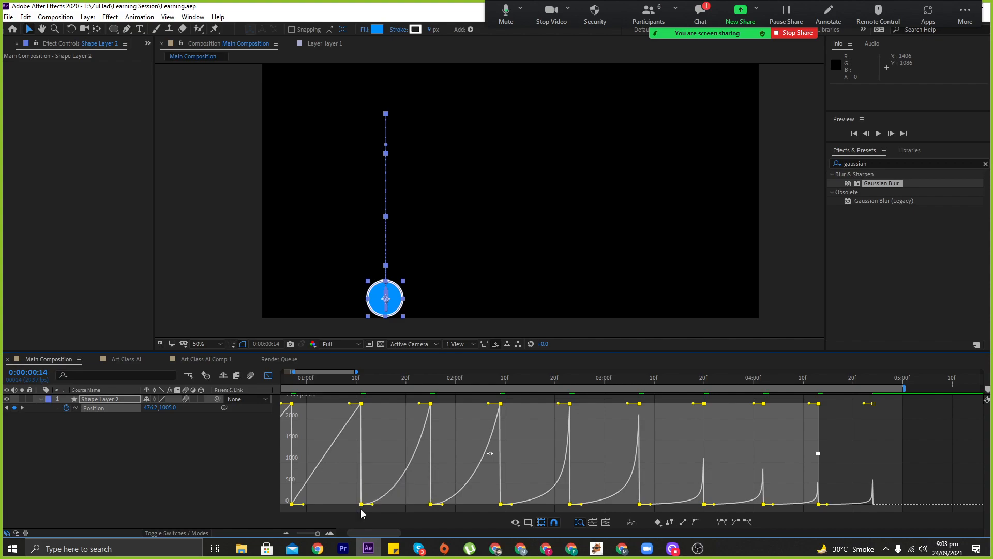
left_click(360, 513)
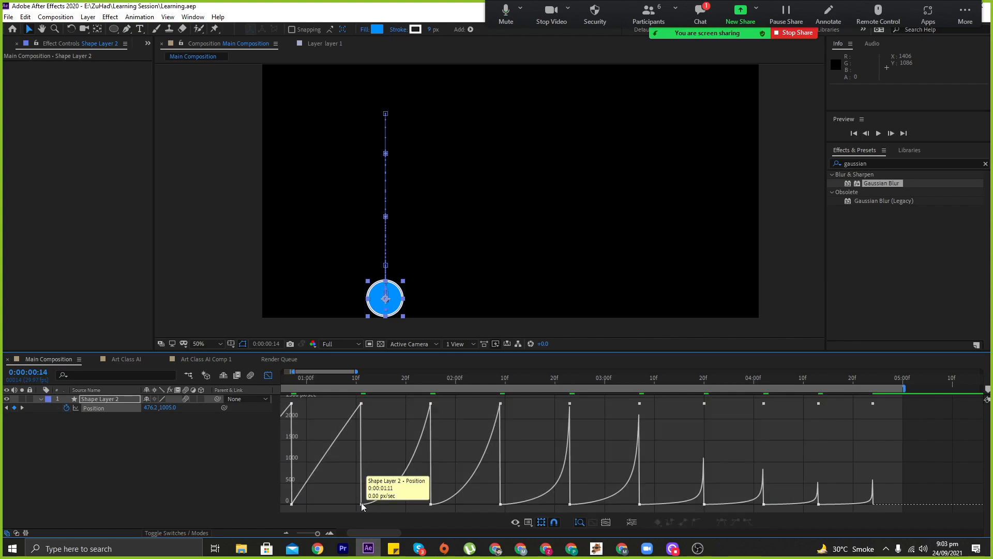
- Raise the outgoing speed of the 0:00:01:11 keyframe to the level of its incoming peak and check the curve at 0:00:01:23
left_click_drag(362, 504, 373, 403)
left_click_drag(324, 382, 421, 377)
left_click(370, 382)
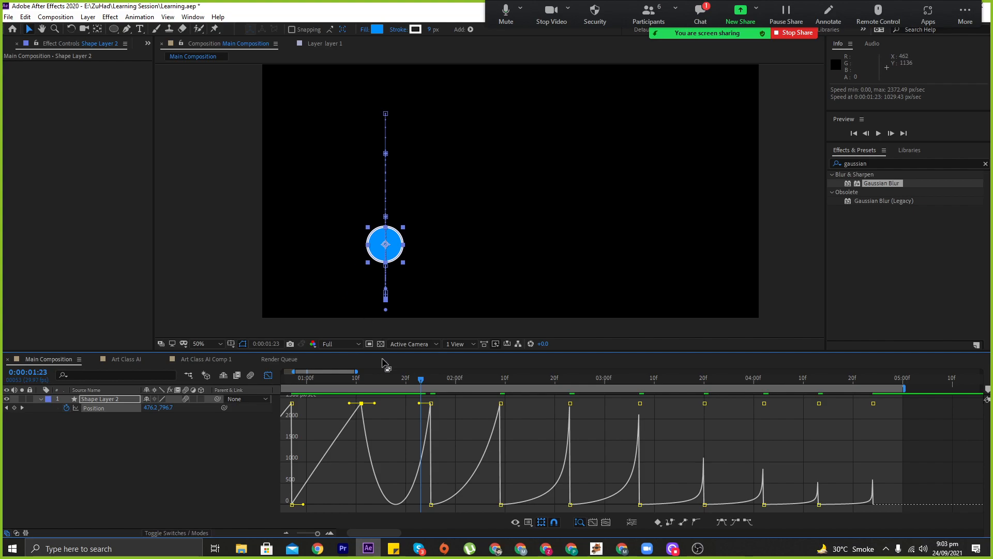
- Raise the 0:00:00:14 keyframe's outgoing speed to its incoming peak and lower the 0:00:00:27 keyframe's incoming speed to zero
left_click_drag(312, 535, 318, 536)
left_click_drag(322, 385, 355, 379)
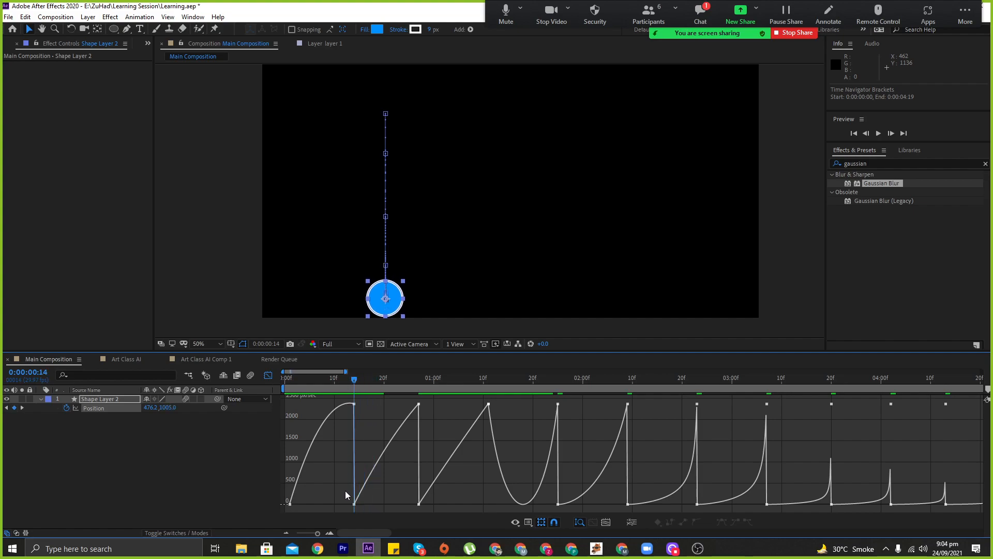
double_click(357, 500)
left_click_drag(356, 505, 355, 410)
left_click_drag(419, 408, 417, 416)
left_click_drag(414, 379, 419, 380)
left_click_drag(418, 420, 419, 509)
left_click_drag(368, 407, 364, 405)
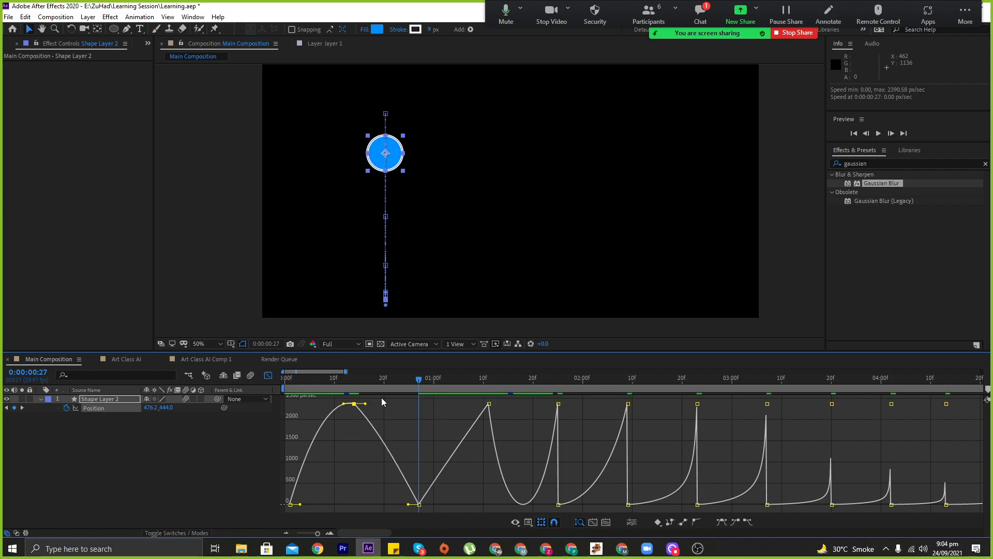
- Preview the bounce animation from 0:00:00:00 with the reshaped first bounces
left_click_drag(400, 377, 269, 379)
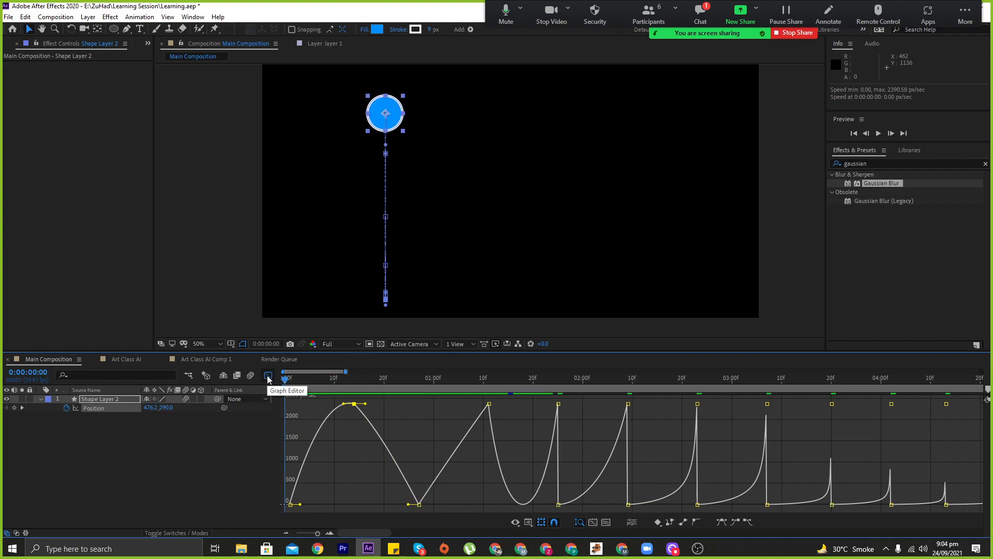
key("space")
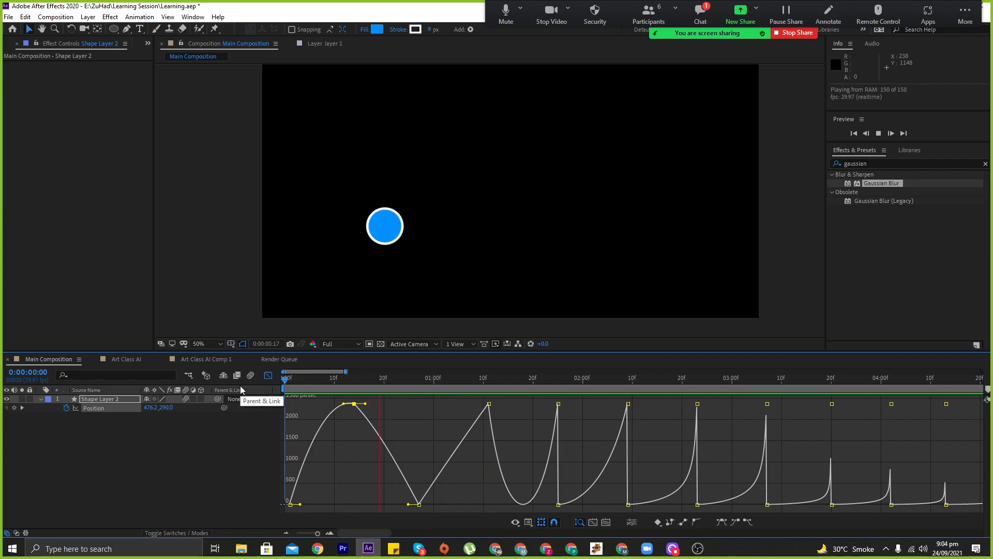
key("space")
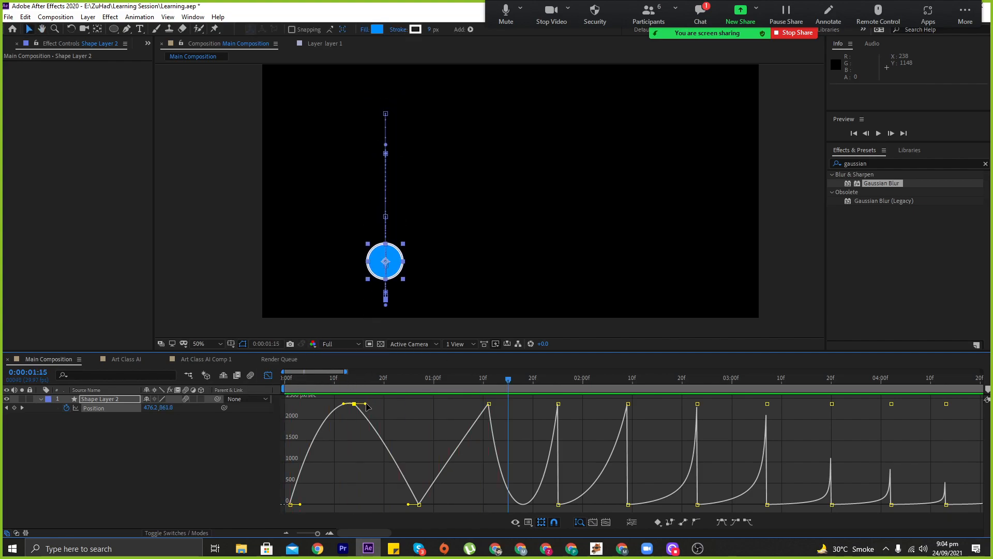
- Smooth the speed peak at 0:00:01:11, lower the 0:00:01:25 keyframe's incoming speed to zero and widen its incoming influence
left_click_drag(419, 393, 550, 505)
left_click_drag(501, 404, 494, 404)
left_click_drag(430, 504, 436, 505)
left_click(557, 504)
left_click_drag(550, 504, 556, 505)
mouse_move(495, 404)
left_mouse_down()
mouse_move(504, 405)
mouse_move(495, 404)
left_mouse_up()
left_click(484, 407)
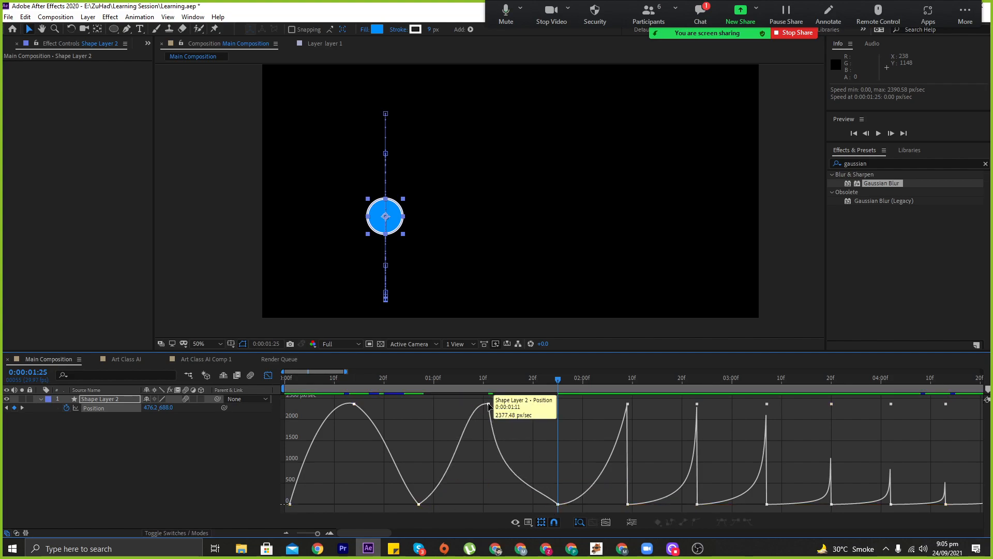
left_click(557, 505)
left_click_drag(555, 505, 536, 506)
- Play the animation from the start to check the motion into the second rebound
key("space")
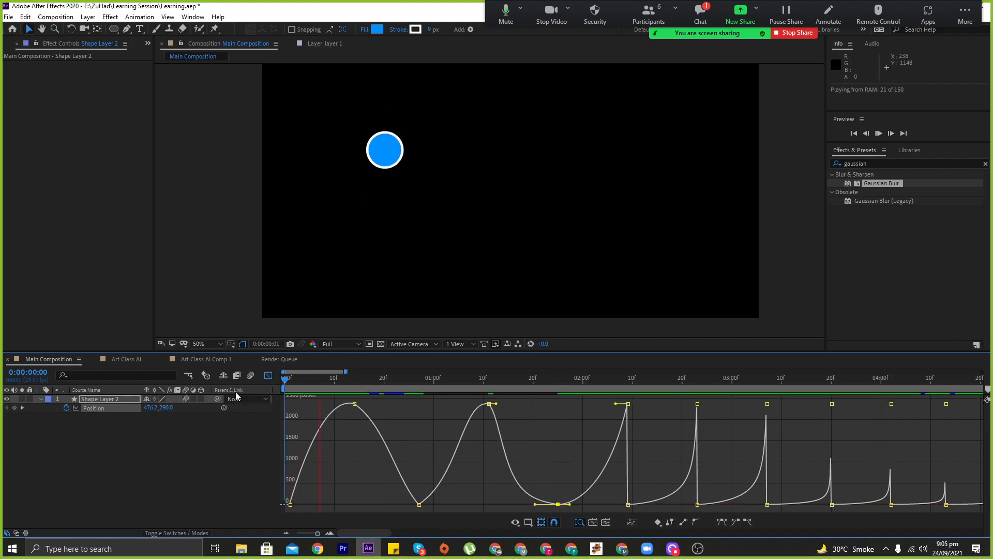
key("space")
key("space")
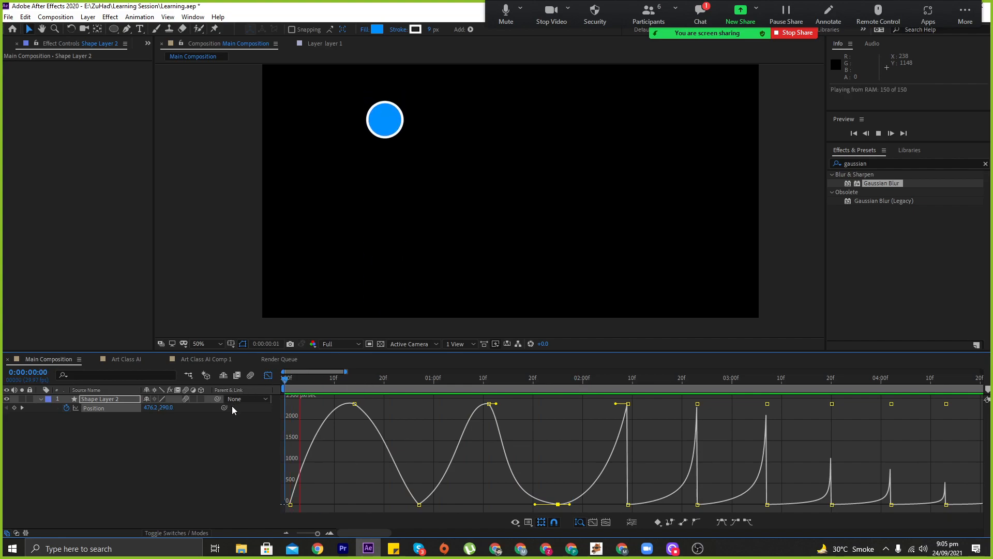
key("space")
- Raise the outgoing speed at the impact before 0:00:02:23 and lower the 0:00:02:23 keyframe's incoming speed to 0 px/sec
left_click_drag(600, 381, 701, 509)
left_click_drag(629, 504, 640, 407)
left_click(697, 504)
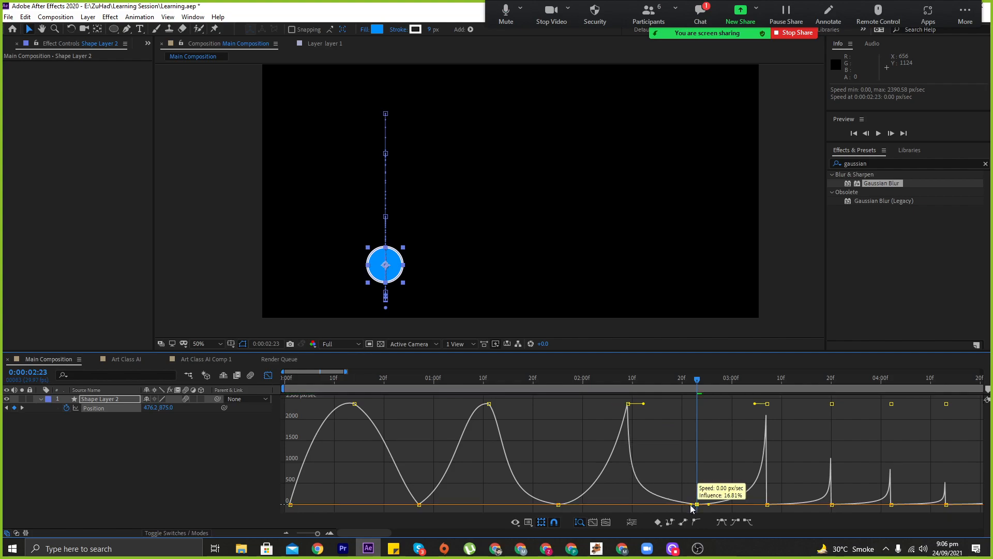
- Raise the 0:00:03:07 keyframe's outgoing speed to its incoming peak and ease the next keyframe's incoming speed to zero
left_click_drag(343, 532, 360, 532)
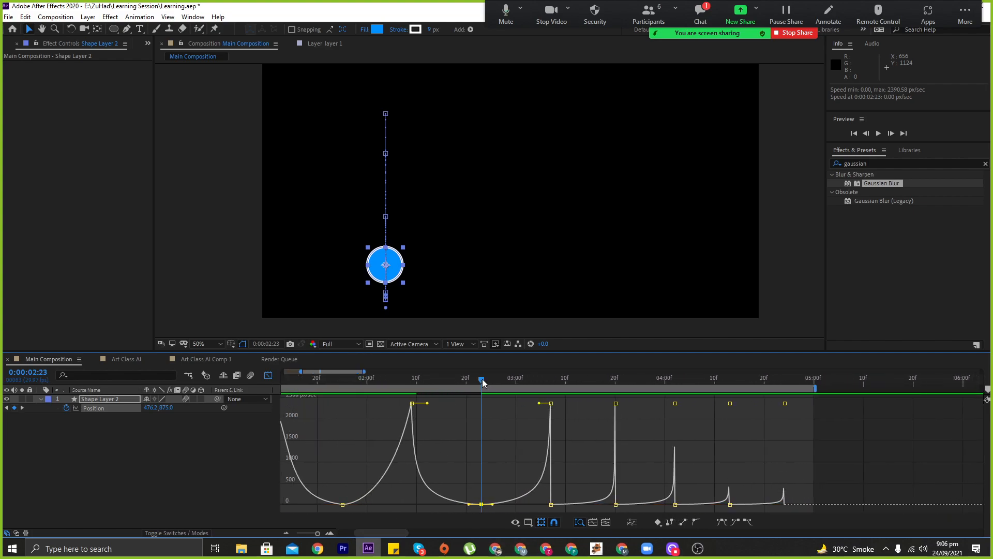
left_click_drag(482, 381, 551, 386)
left_click(551, 403)
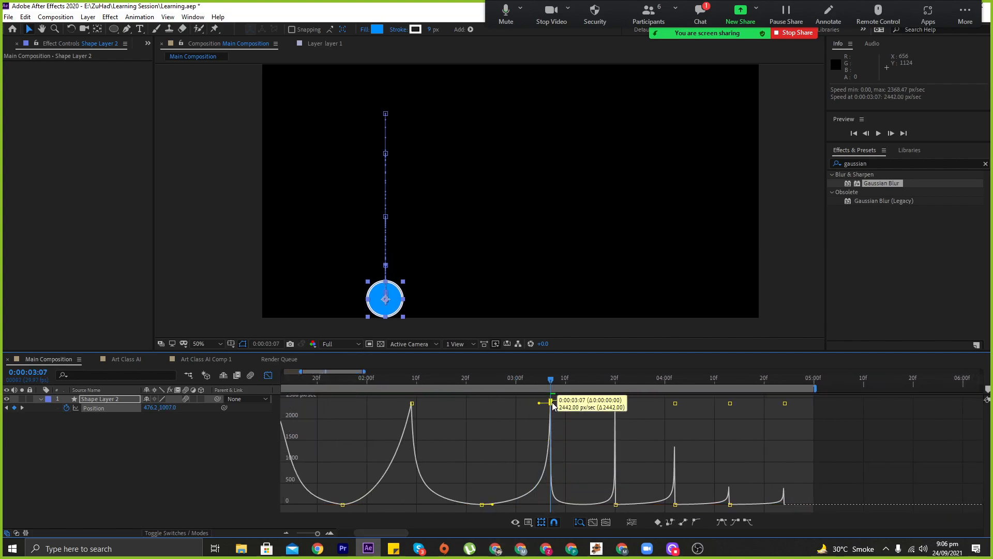
left_click_drag(616, 403, 616, 505)
left_click_drag(606, 505, 597, 505)
- Raise the outgoing speed of the last two ground-contact keyframes partway, including the one at 0:00:04:13, and extend the work area past five seconds
left_click_drag(816, 389, 850, 388)
left_click_drag(620, 382, 675, 394)
left_click_drag(676, 505, 678, 454)
left_click_drag(747, 487, 714, 518)
left_click_drag(675, 384, 730, 384)
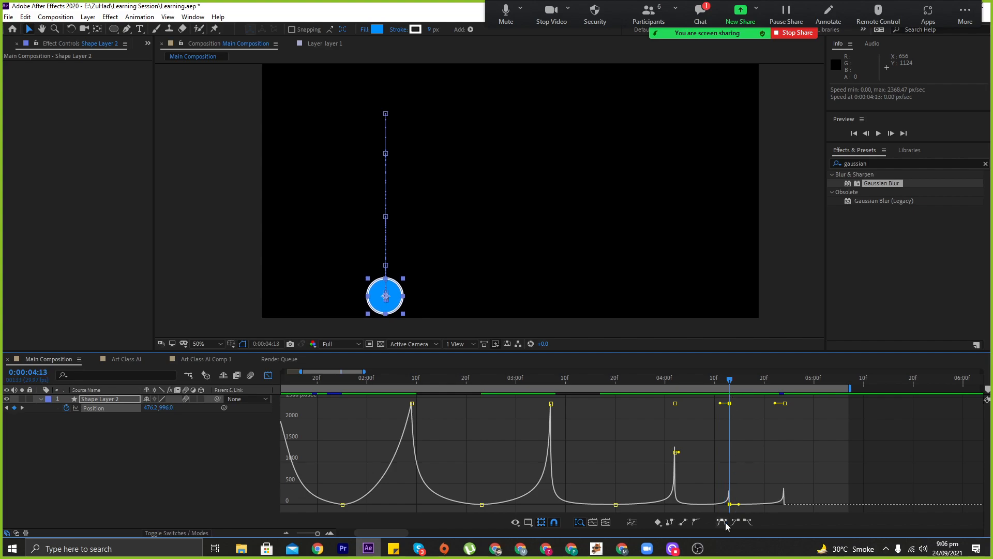
left_click_drag(317, 533, 321, 533)
left_click_drag(632, 504, 632, 472)
- Preview the full bounce animation with every bounce's speed curve reshaped
left_click_drag(632, 383, 968, 383)
left_click_drag(314, 533, 308, 534)
key("space")
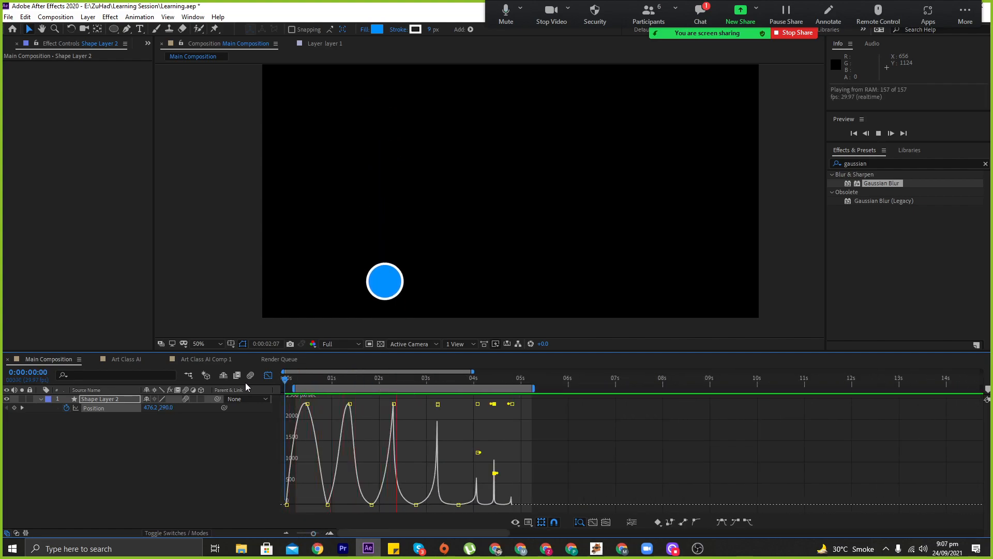
key("space")
key("space")
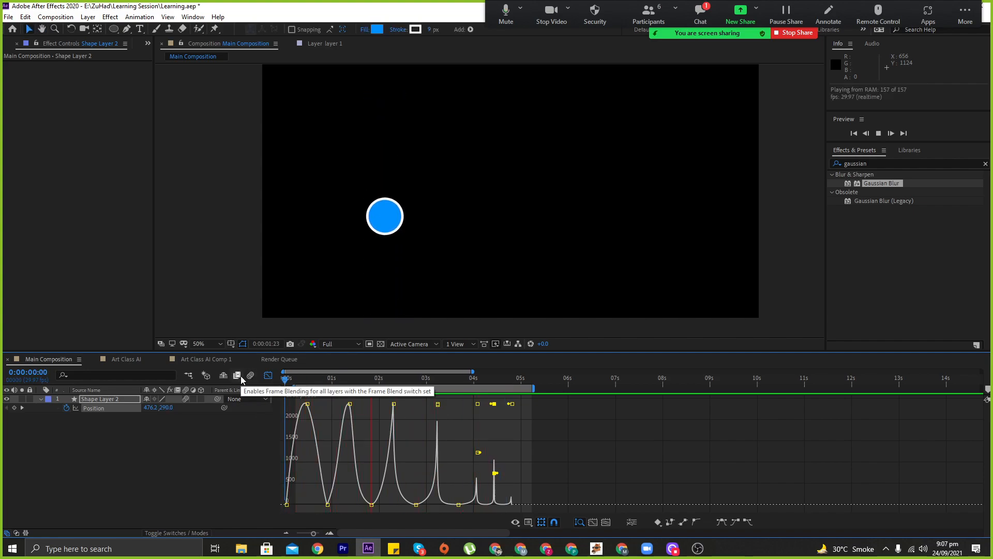
key("space")
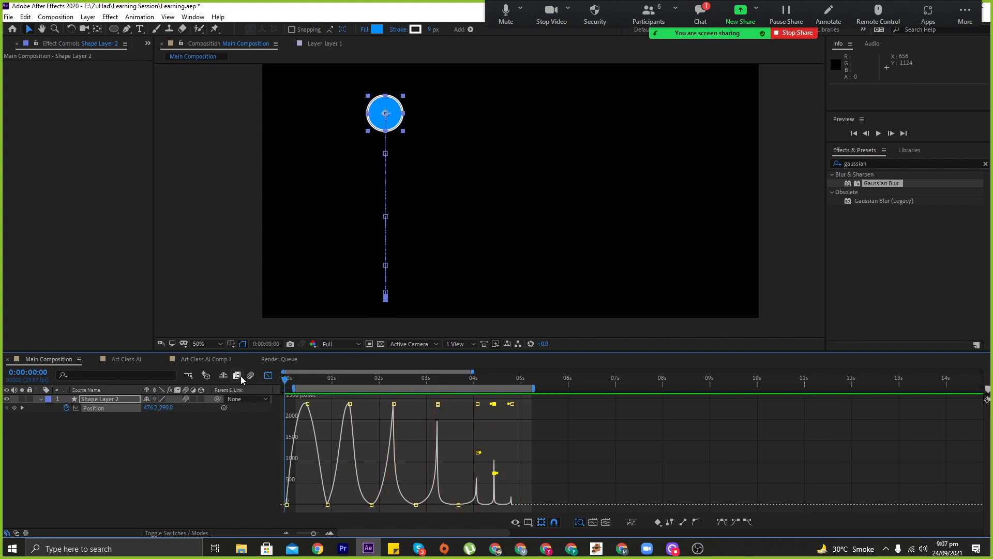
- Set the work area to the first five seconds and display the position keyframes in layer bar view
left_click_drag(298, 388, 437, 382)
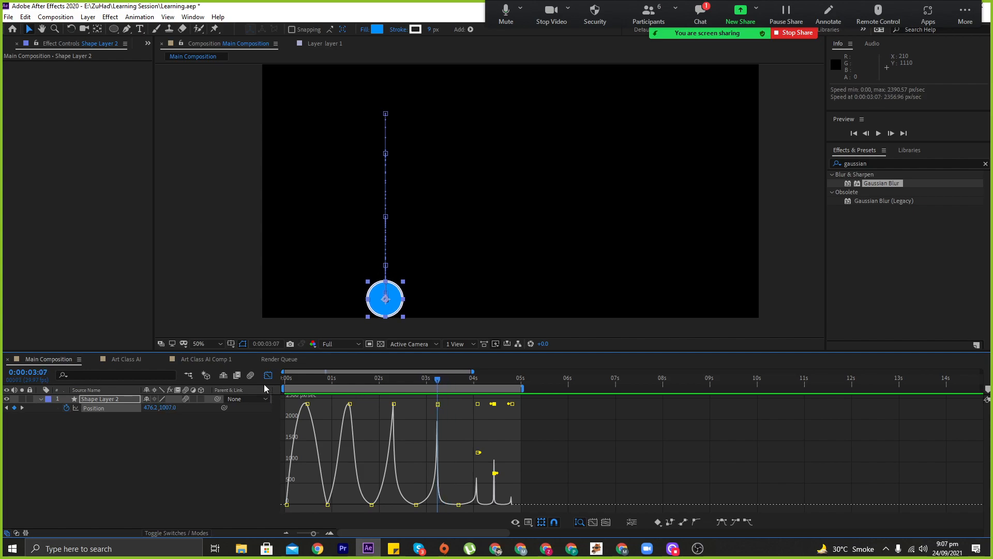
left_click(267, 375)
mouse_move(383, 376)
left_mouse_down()
mouse_move(310, 384)
mouse_move(367, 388)
left_mouse_up()
left_click_drag(407, 388, 427, 392)
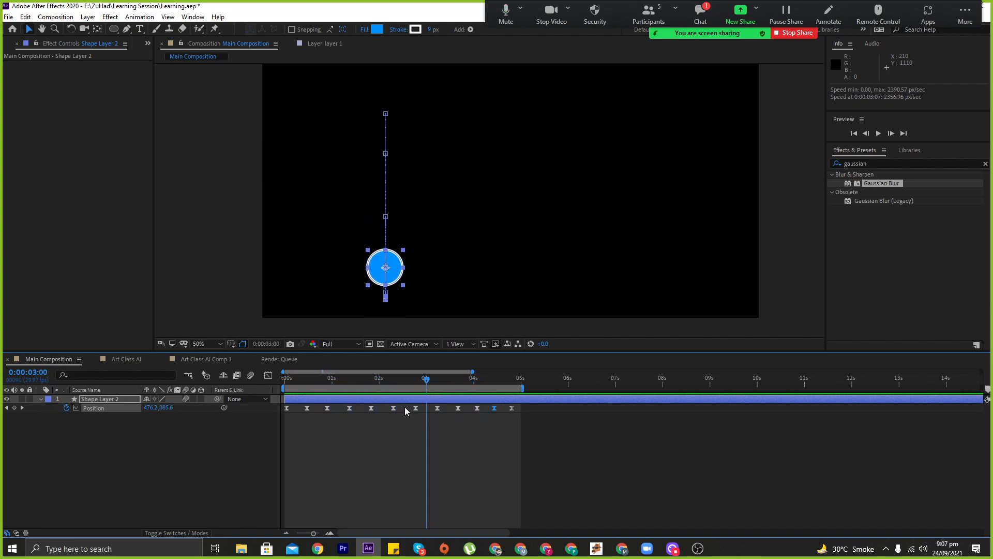
- Move the position keyframes after 0:00:01:11 progressively closer together, placing the final one at 0:00:03:25
left_click(438, 408)
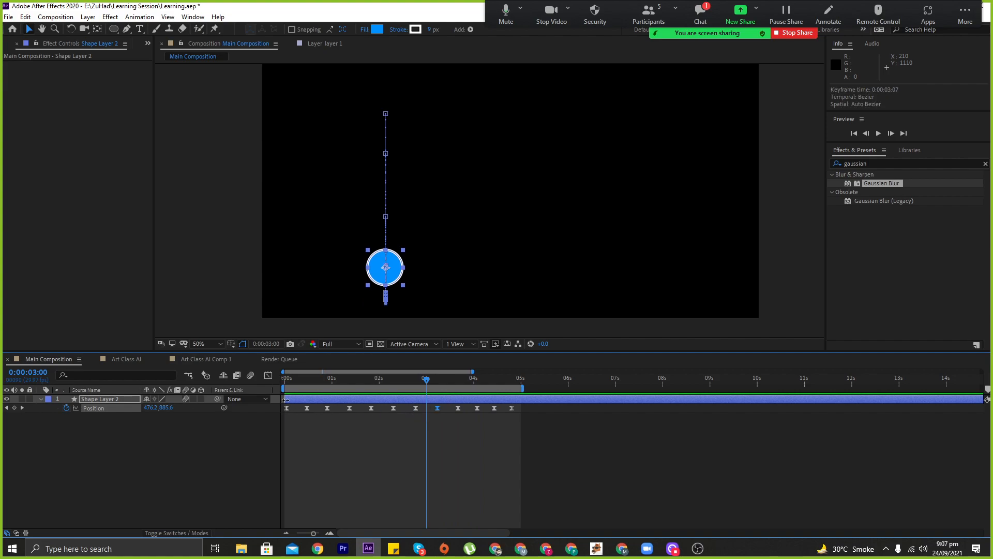
left_click(345, 380)
left_click_drag(345, 382, 465, 417)
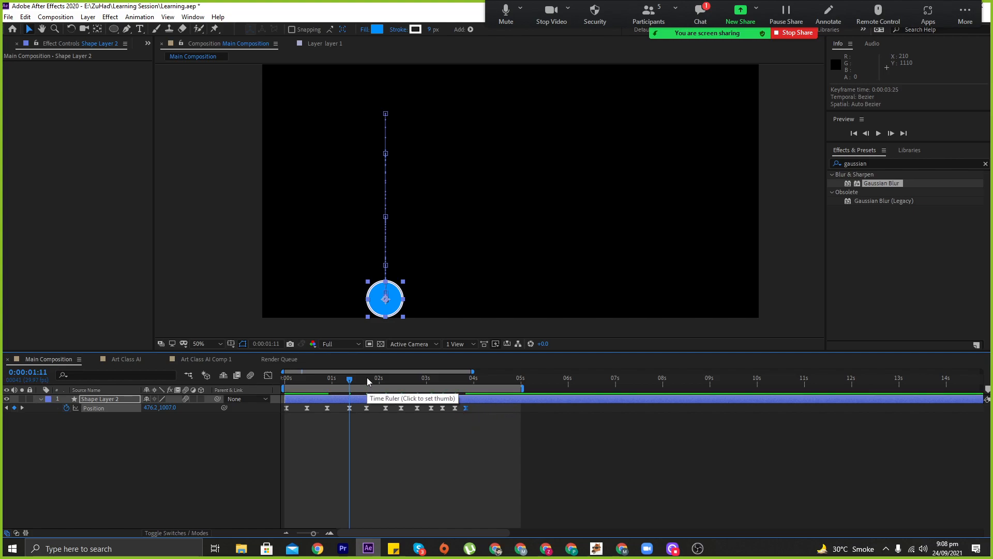
- Preview the retimed bounce from 0:00:00:00 and inspect the ball at 0:00:03:10
key("Home")
key("alt+space")
key("Escape")
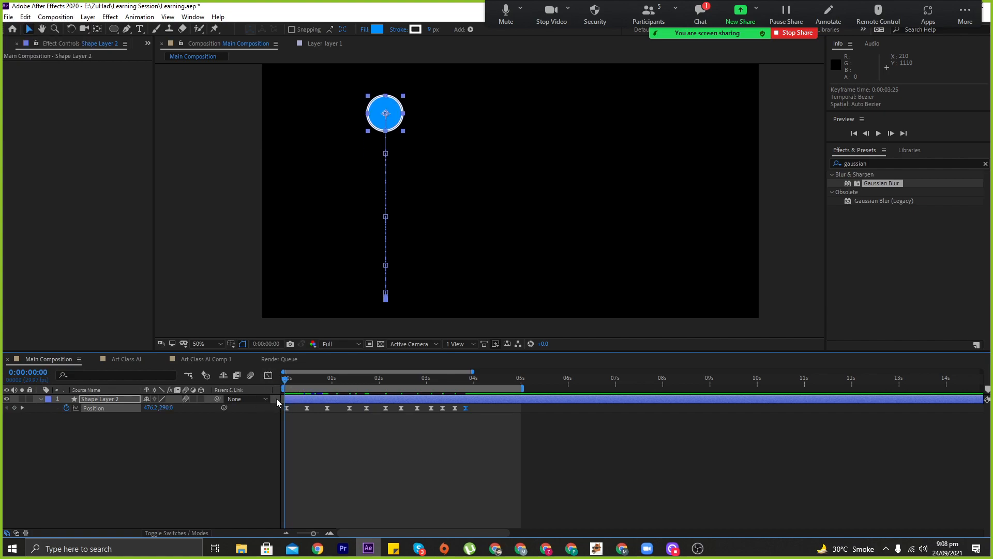
key("space")
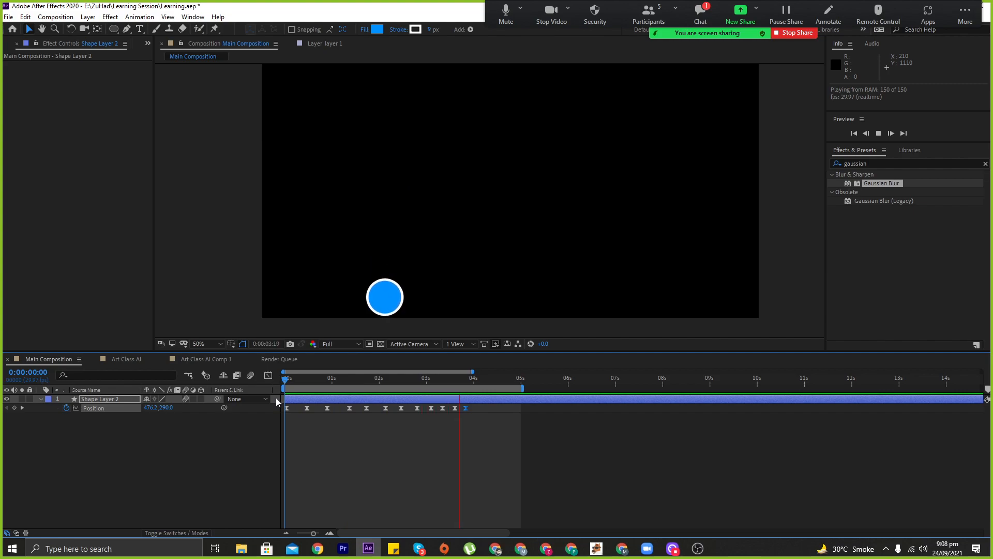
key("space")
left_click_drag(421, 382, 443, 386)
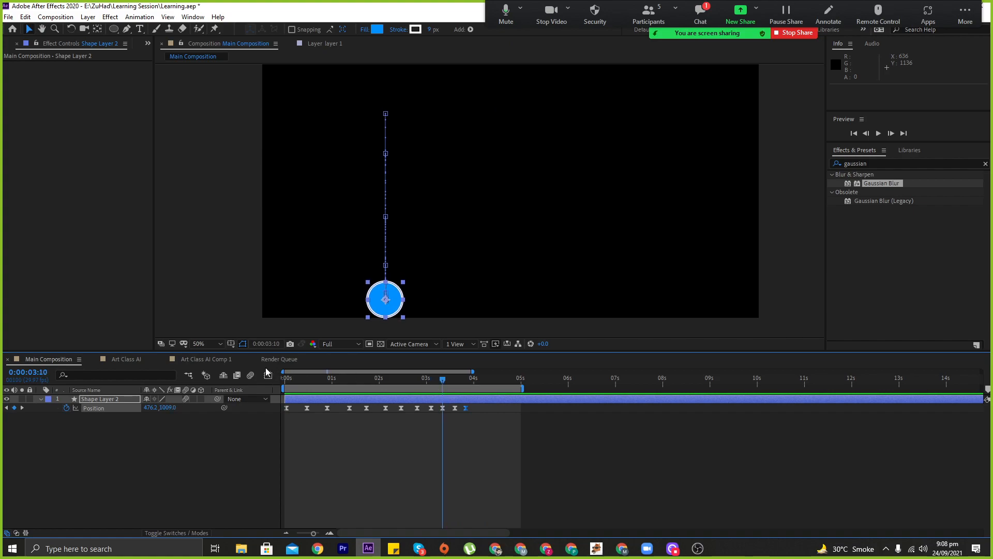
- Delete the position keyframes after 0:00:03:10 and preview the shortened bounce
left_click(475, 422)
left_click(465, 408)
key("Delete")
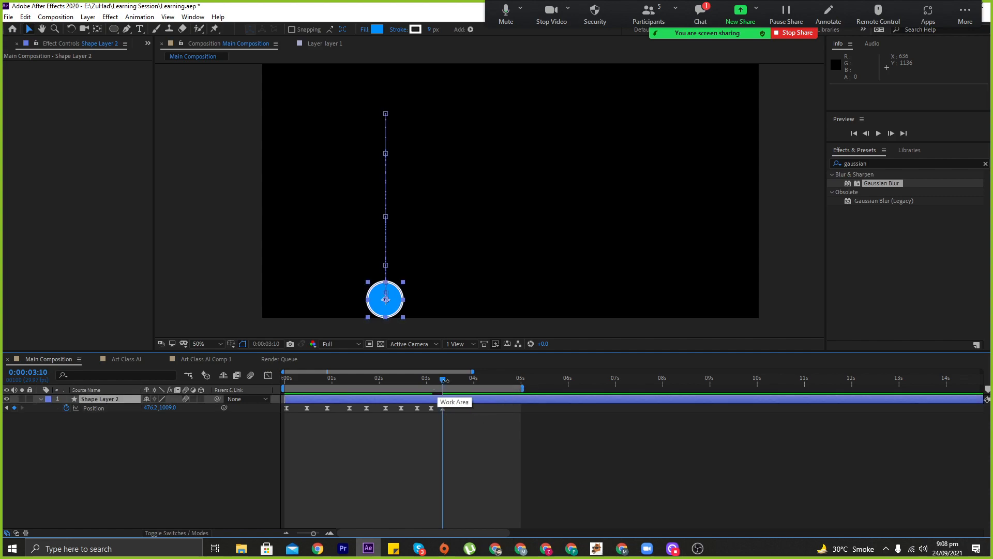
key("space")
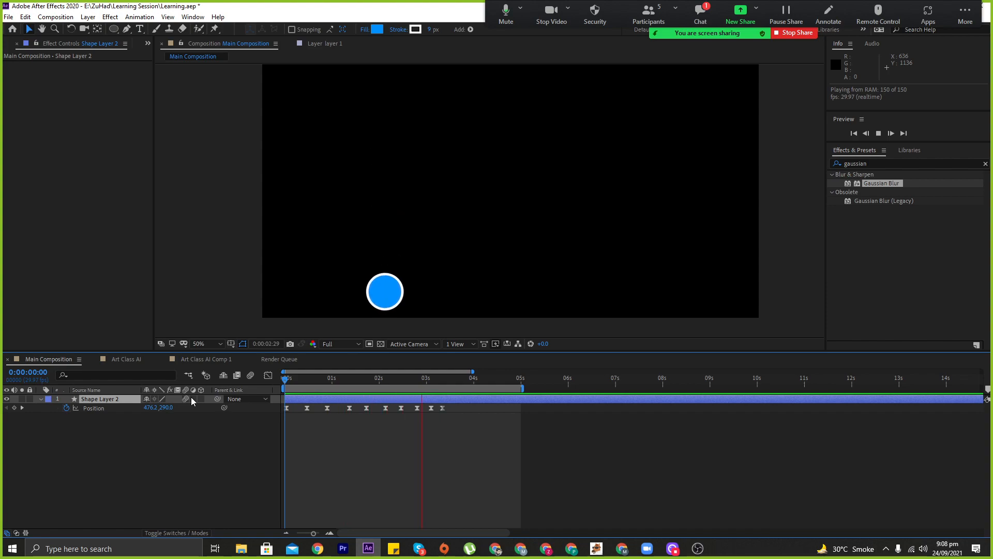
key("space")
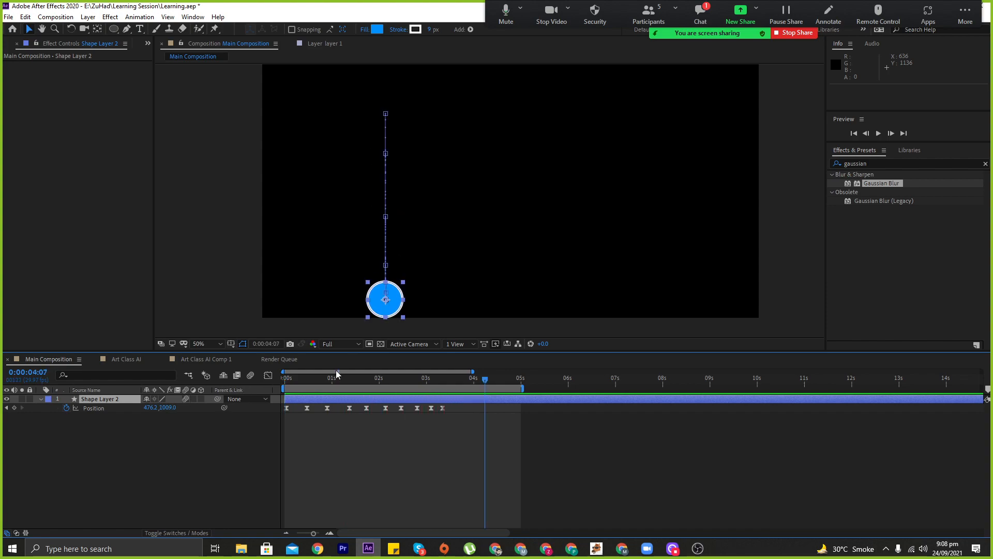
- Move the last two position keyframes earlier and closer together, starting at about 0:00:03:00, and preview the bounce
left_click(437, 380)
left_click_drag(443, 408, 425, 381)
mouse_move(426, 422)
left_mouse_down()
mouse_move(439, 406)
mouse_move(418, 380)
mouse_move(442, 407)
mouse_move(427, 408)
left_mouse_up()
key("space")
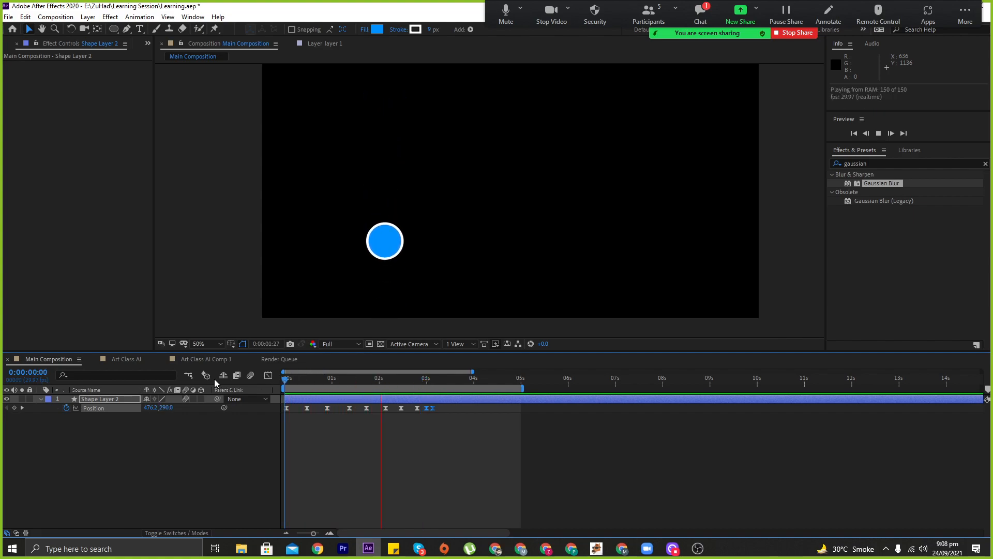
key("space")
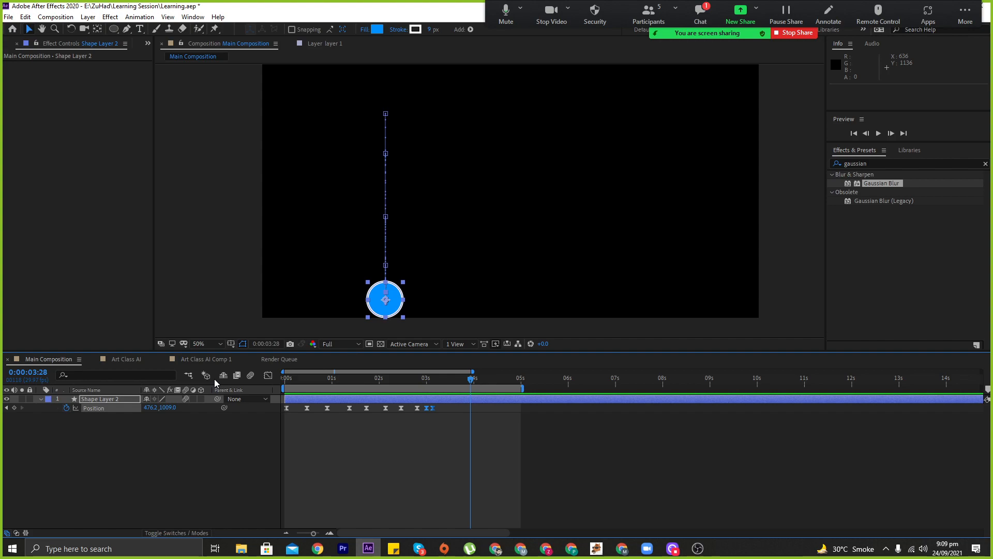
- Display the position speed curves in the Graph Editor, go to 0:00:00:21, and select the keyframes along the zero-speed baseline
left_click_drag(448, 468, 236, 387)
left_click(268, 375)
left_click_drag(430, 383, 318, 383)
left_click_drag(476, 487, 267, 512)
left_click_drag(477, 493, 256, 509)
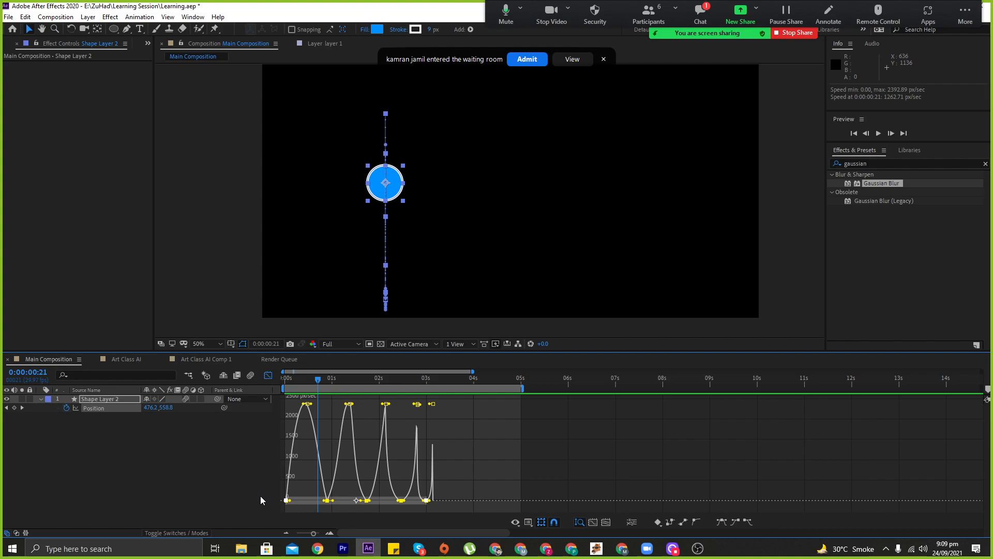
- Admit the waiting participant to the meeting and move the meeting toolbar clear of the window controls
left_click(538, 64)
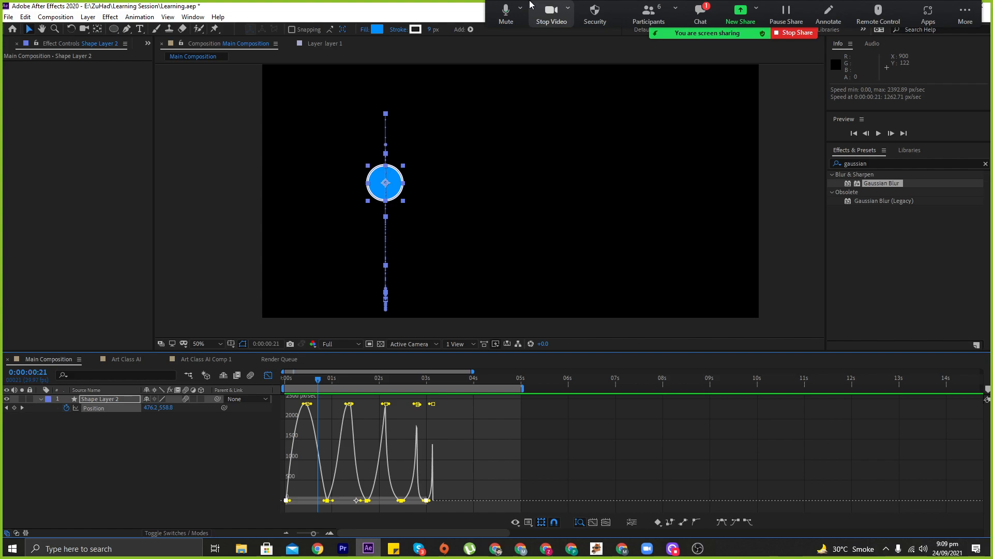
left_click_drag(529, 4, 364, 5)
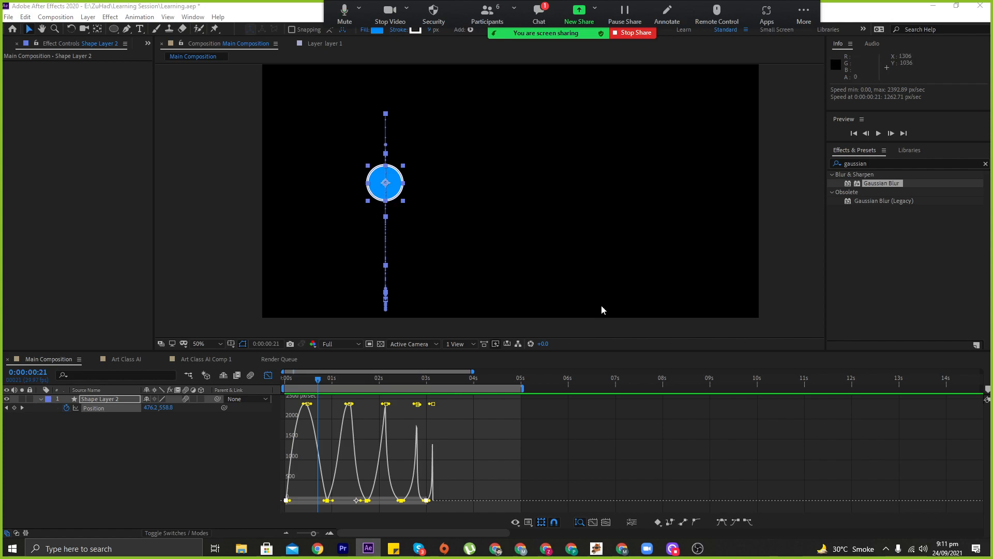
- Enlarge the composition view and shorten the work area to end just after the last position keyframe
left_click_drag(626, 352, 623, 403)
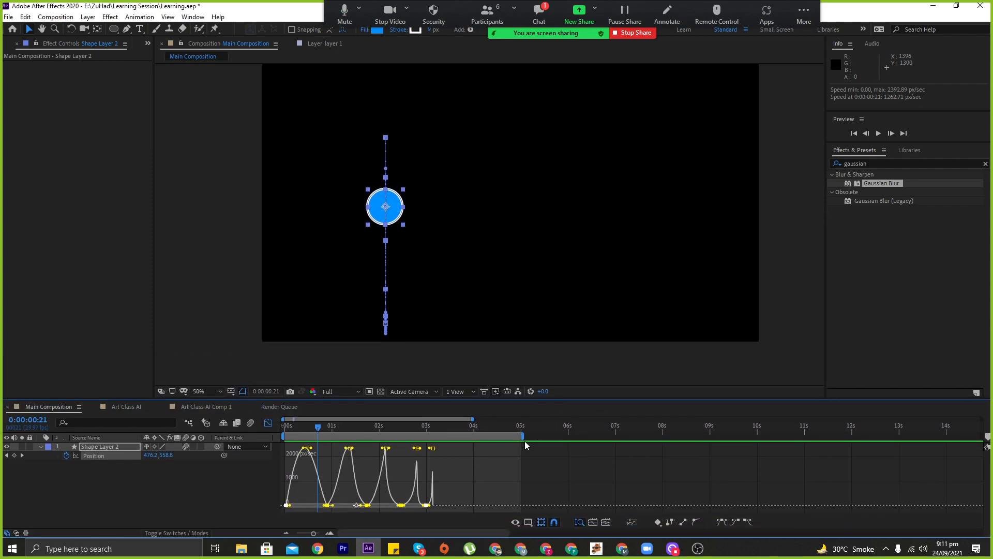
left_click_drag(521, 435, 440, 433)
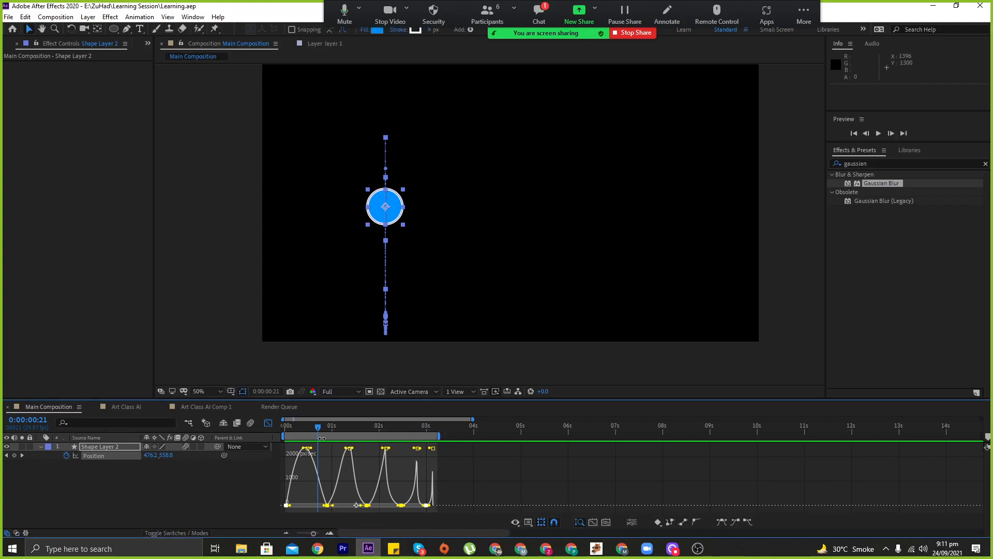
- Scrub through the first drop and rebound, including 0:00:00:12, 0:00:00:00 and 0:00:00:16, comparing the ball's position with its speed curve
left_click(314, 428)
mouse_move(314, 430)
left_mouse_down()
mouse_move(420, 427)
mouse_move(439, 413)
mouse_move(305, 416)
left_mouse_up()
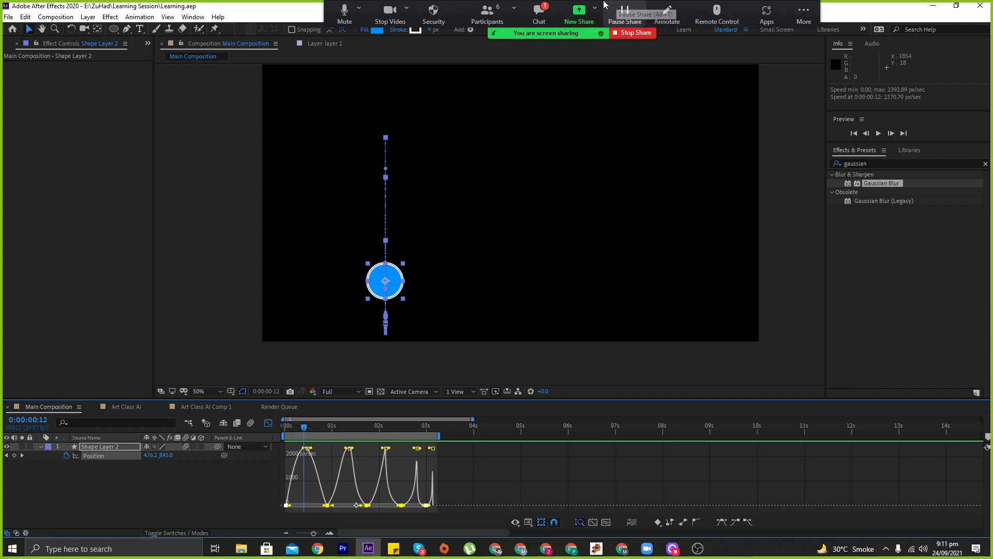
left_click_drag(305, 426, 278, 439)
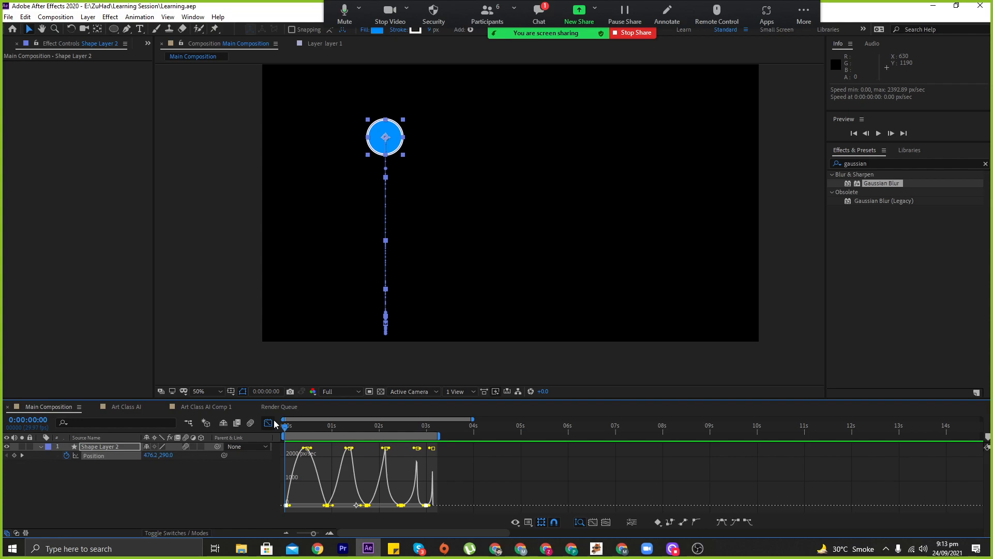
left_click(310, 426)
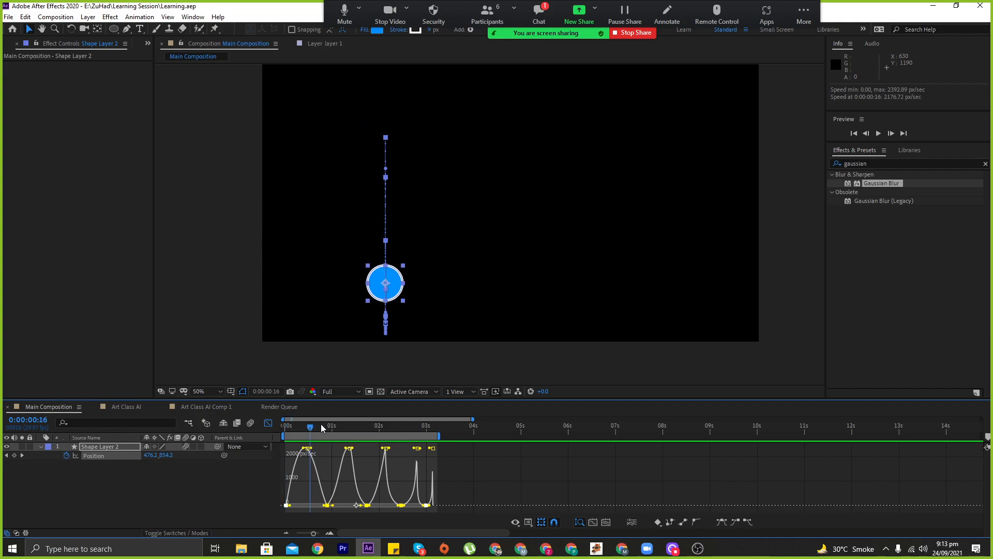